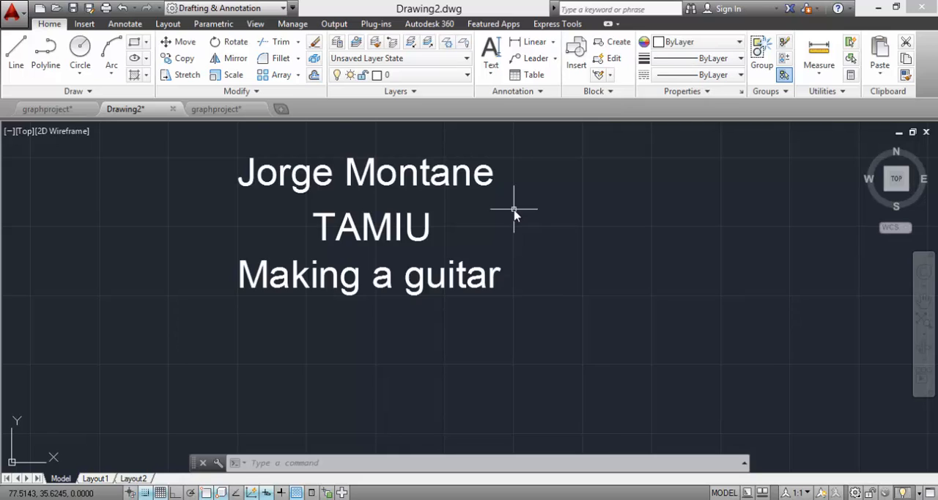
# Step: Draw a circle with a radius of 4 in the upper middle of the drawing area
pyautogui.click(84, 57)
pyautogui.click(502, 191)
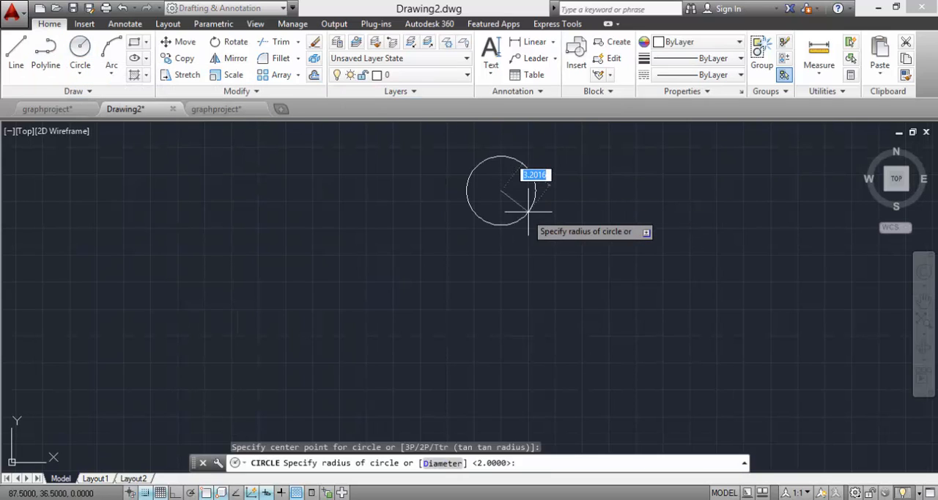
pyautogui.write('4')
pyautogui.press('Return')
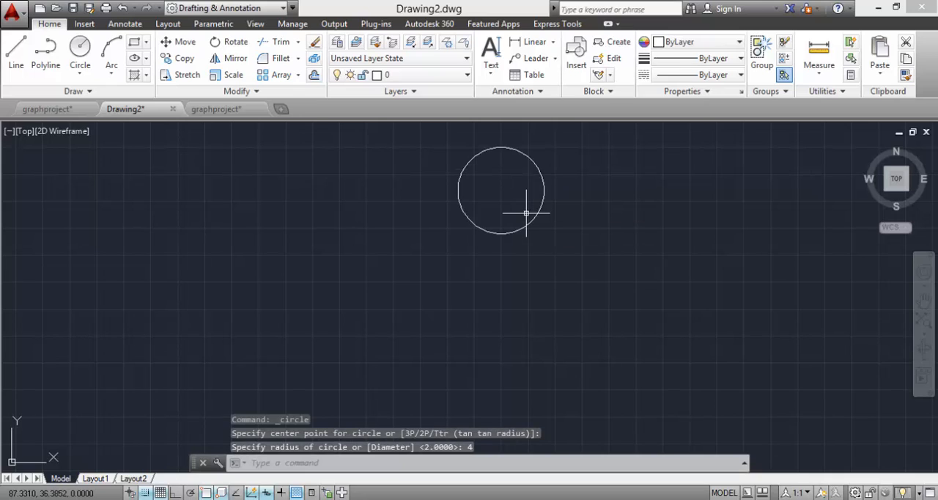
# Step: Draw a circle with a radius of 7, its center 10 units directly below the first circle's center
pyautogui.click(80, 52)
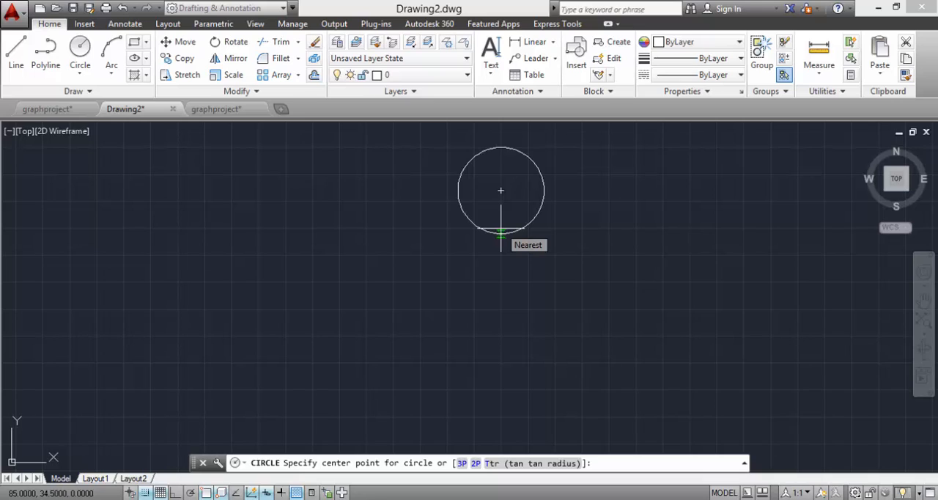
pyautogui.write('10')
pyautogui.press('Return')
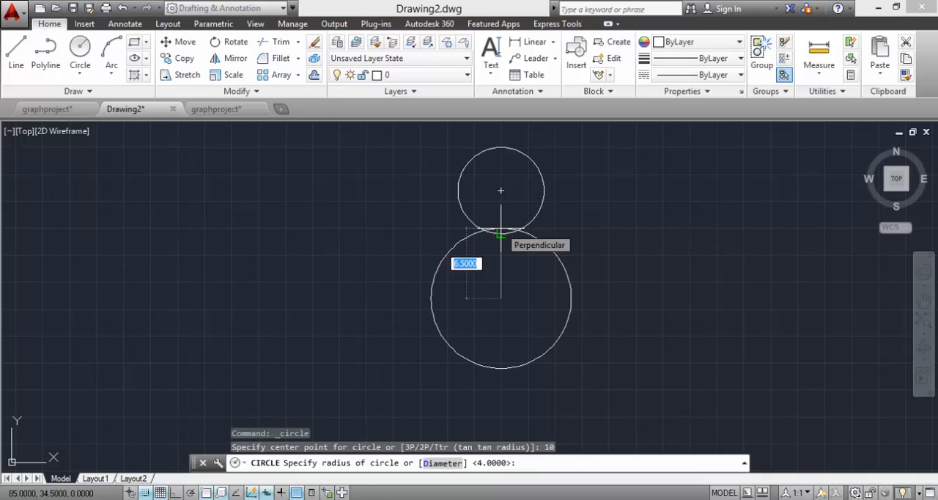
pyautogui.write('7')
pyautogui.press('Return')
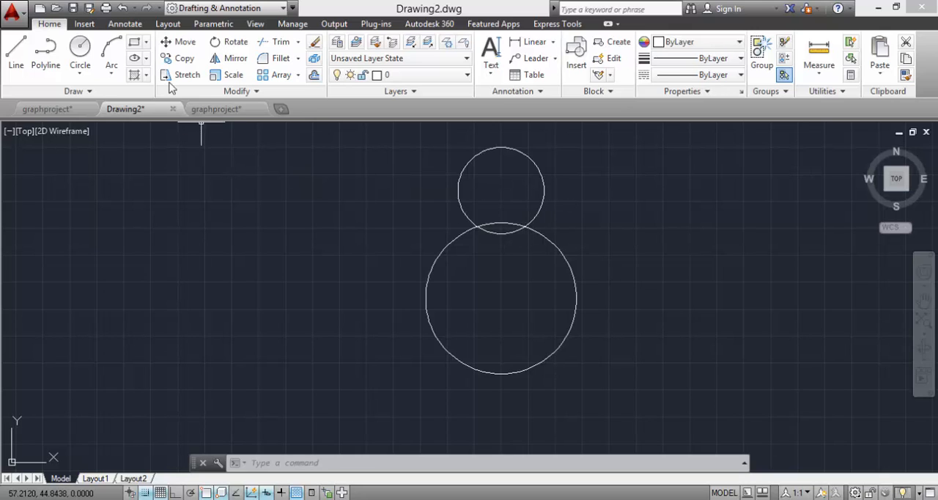
# Step: Draw a Tan, Tan, Radius circle with a radius of 4, tangent to the right sides of the two existing circles
pyautogui.click(79, 53)
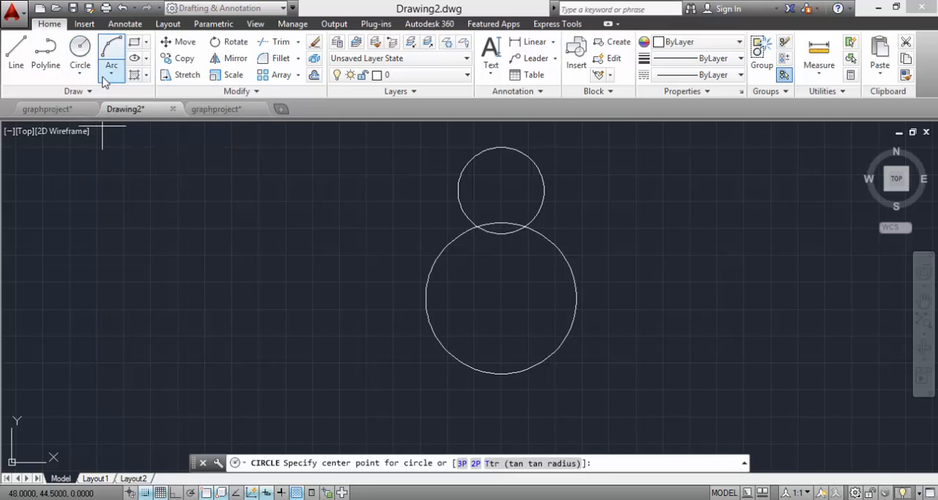
pyautogui.click(81, 73)
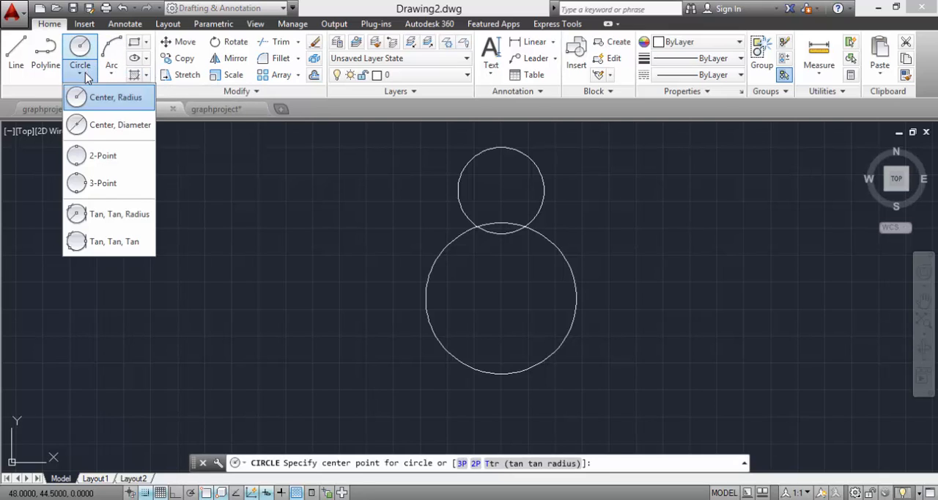
pyautogui.click(104, 217)
pyautogui.click(540, 210)
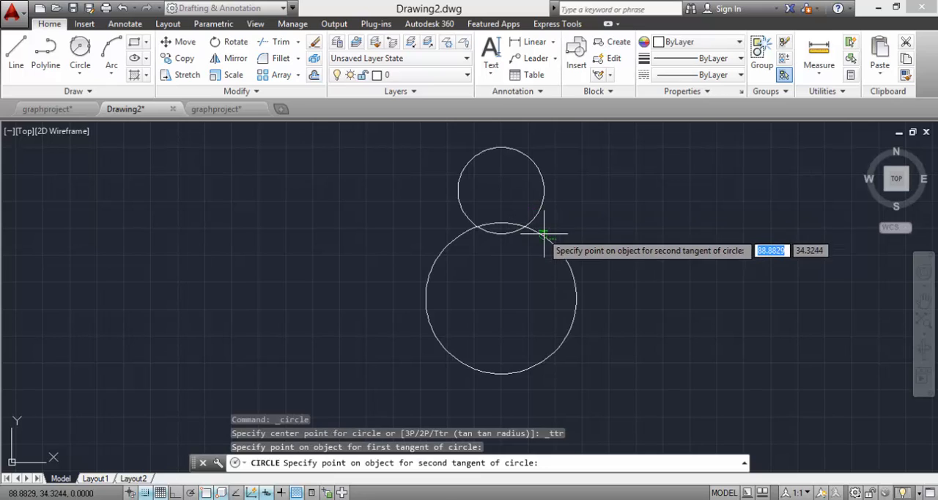
pyautogui.click(543, 233)
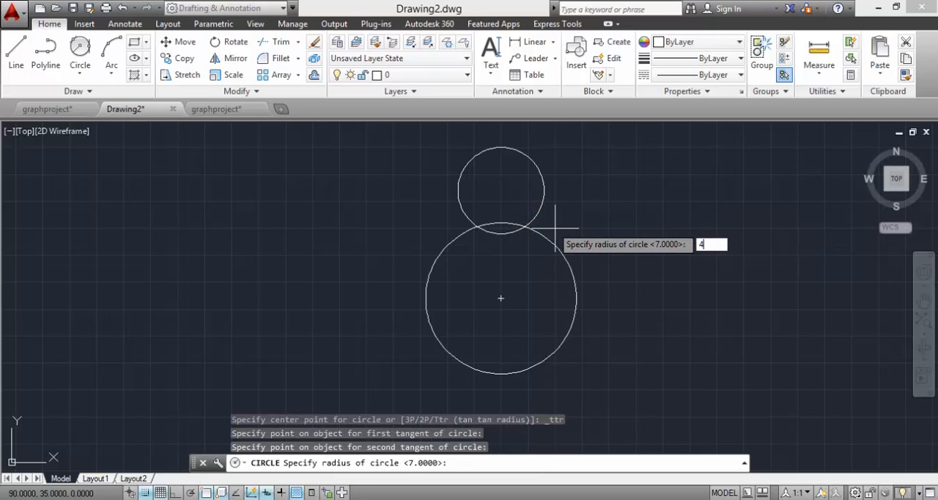
pyautogui.write('4')
pyautogui.press('Return')
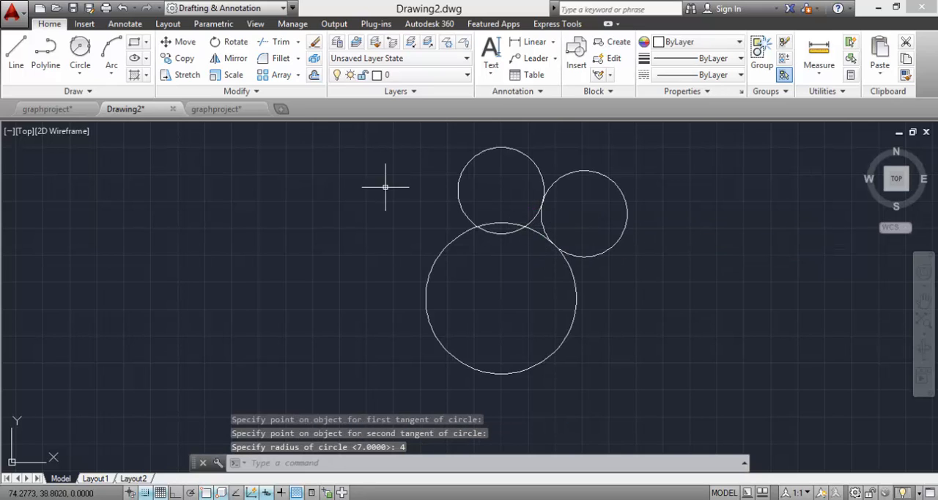
# Step: Draw a vertical line from the upper circle's center down to the lowest point of the large circle
pyautogui.click(15, 51)
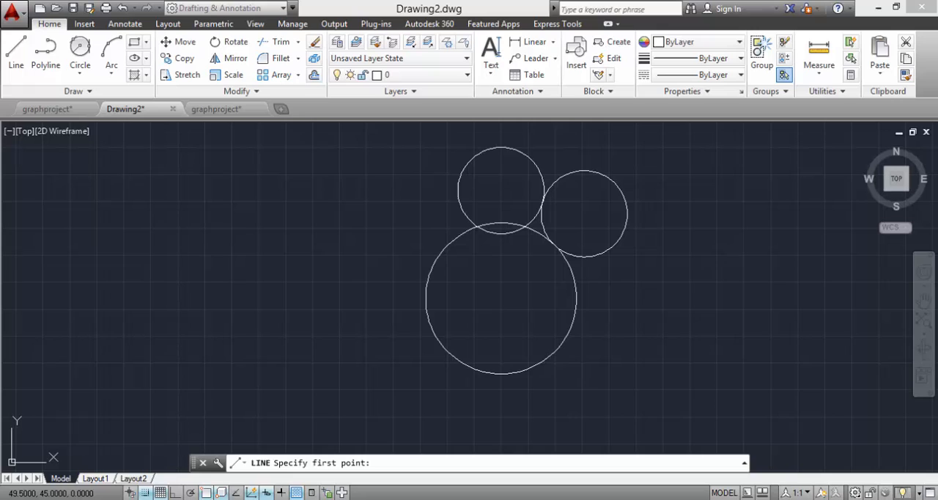
pyautogui.click(501, 191)
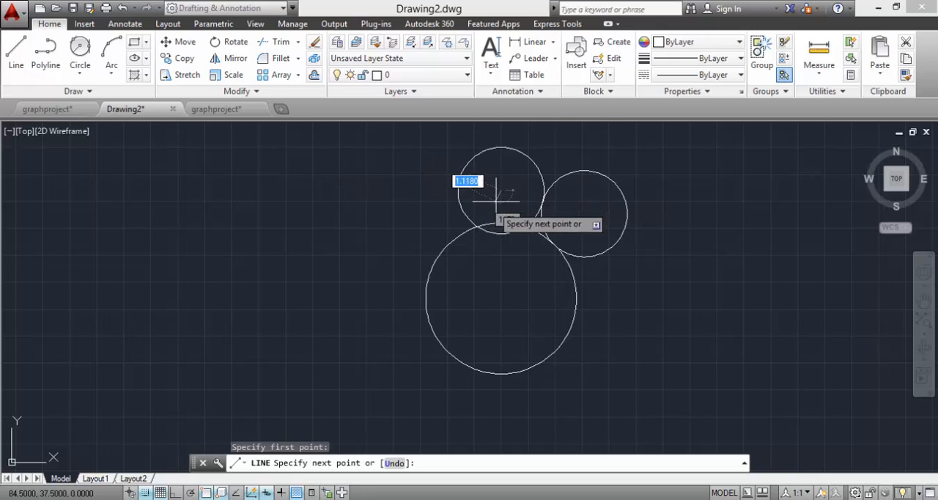
pyautogui.click(501, 373)
pyautogui.press('Escape')
pyautogui.press('Escape')
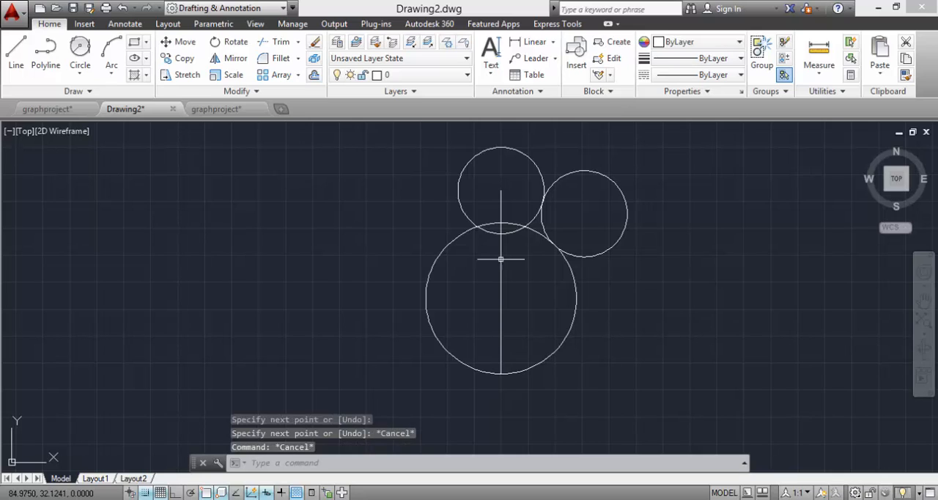
# Step: Stretch the upper end of the vertical line to the highest point of the upper circle
pyautogui.click(502, 207)
pyautogui.click(501, 190)
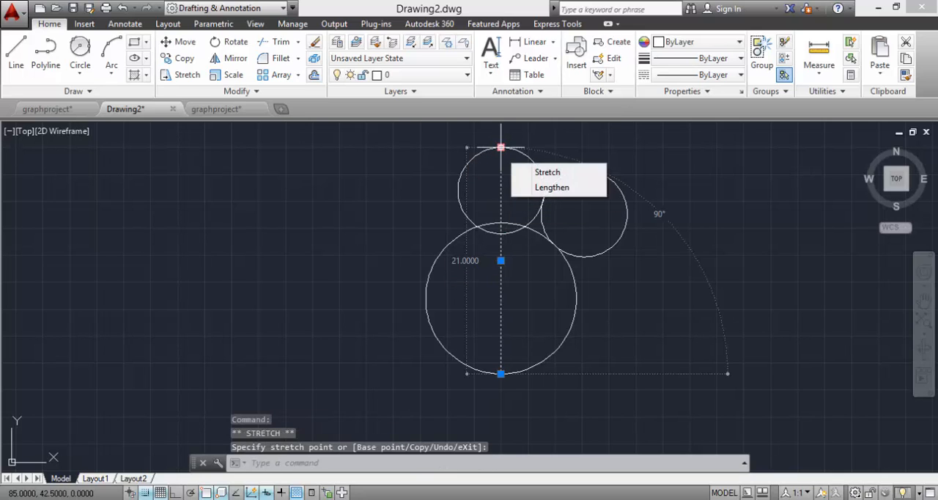
pyautogui.click(501, 147)
pyautogui.press('Escape')
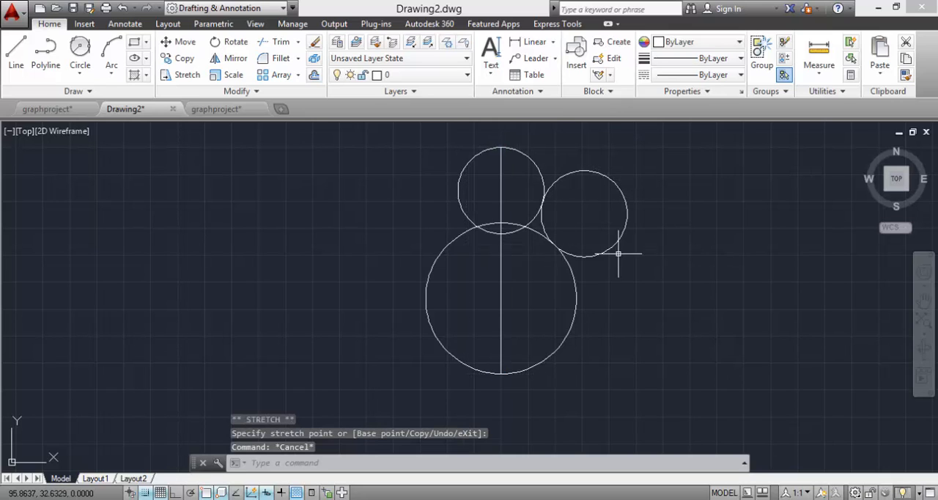
# Step: Draw an ellipse centered in the large circle, with its horizontal axis ending on that circle's right edge and a vertical half-axis of 5
pyautogui.click(133, 60)
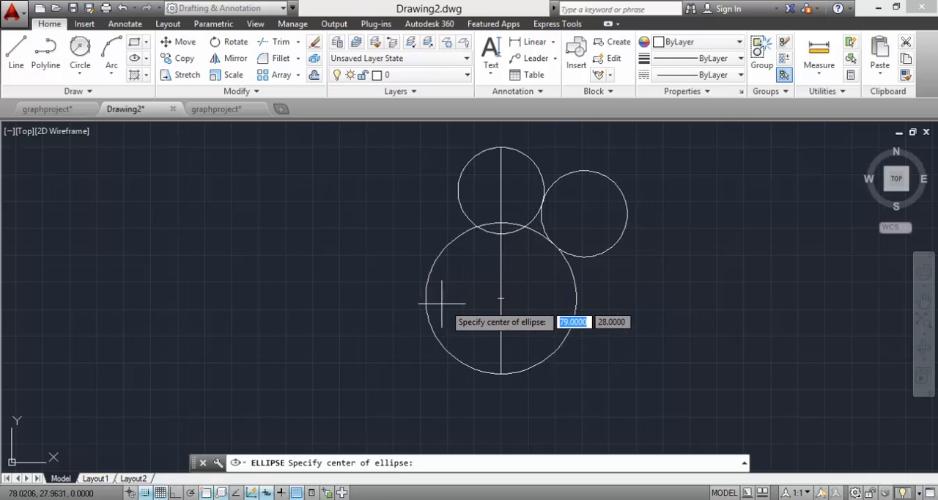
pyautogui.click(500, 298)
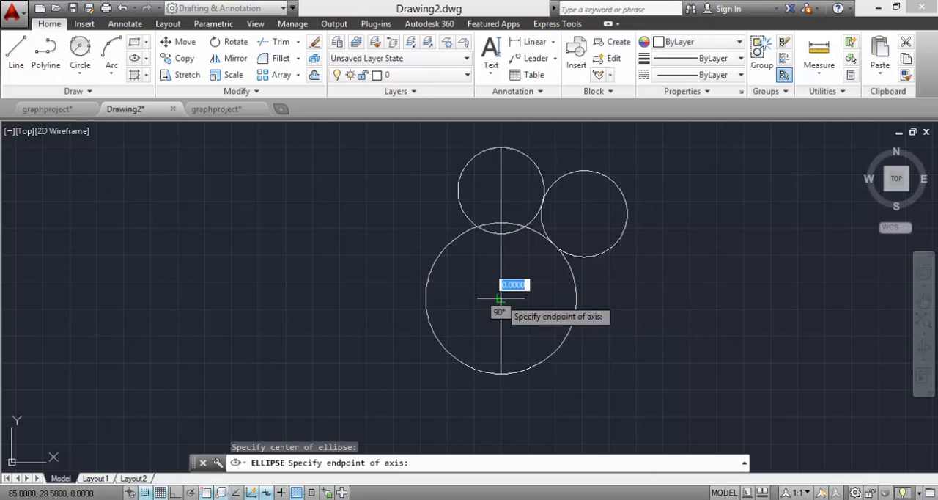
pyautogui.click(576, 298)
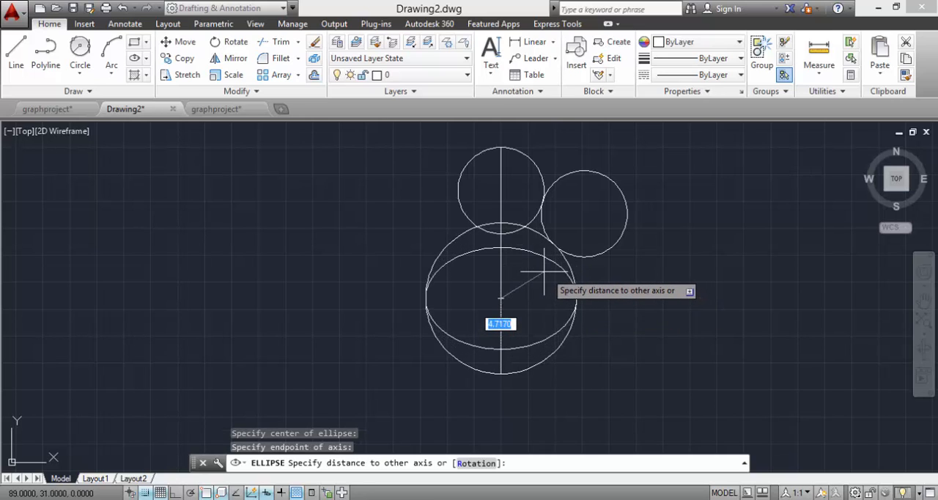
pyautogui.write('5')
pyautogui.press('Return')
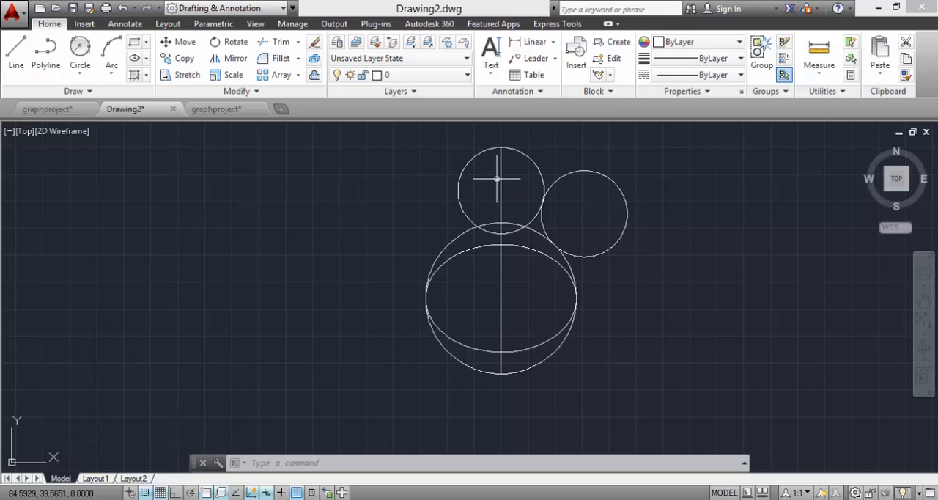
# Step: Trim away the left halves of the two stacked circles and the ellipse, using the vertical line as cutting edge
pyautogui.write('m')
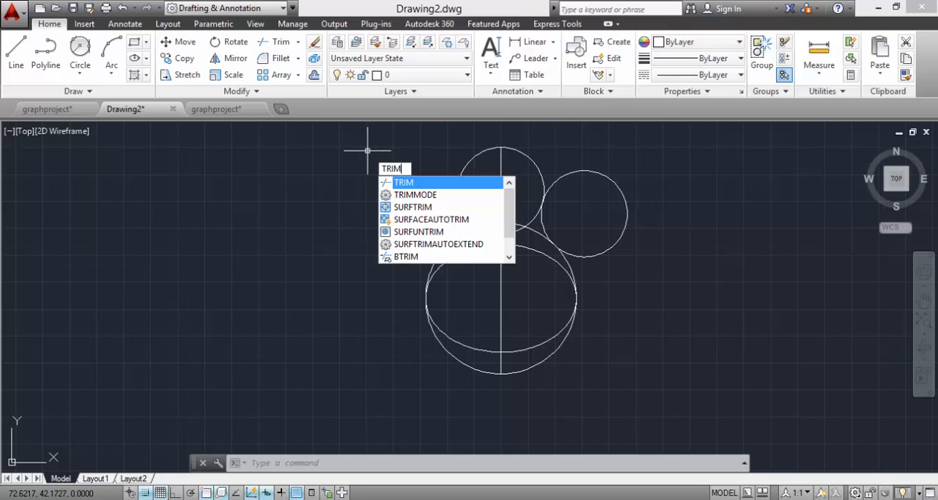
pyautogui.press('Return')
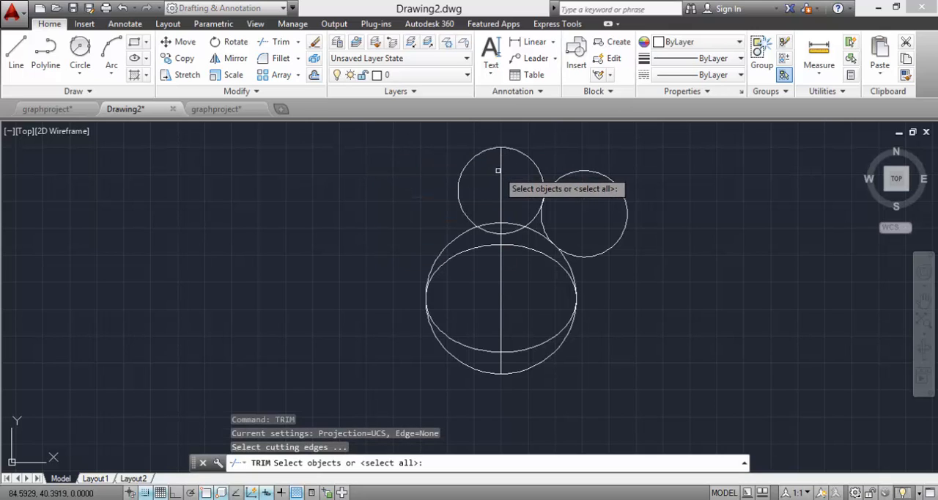
pyautogui.click(501, 174)
pyautogui.press('Return')
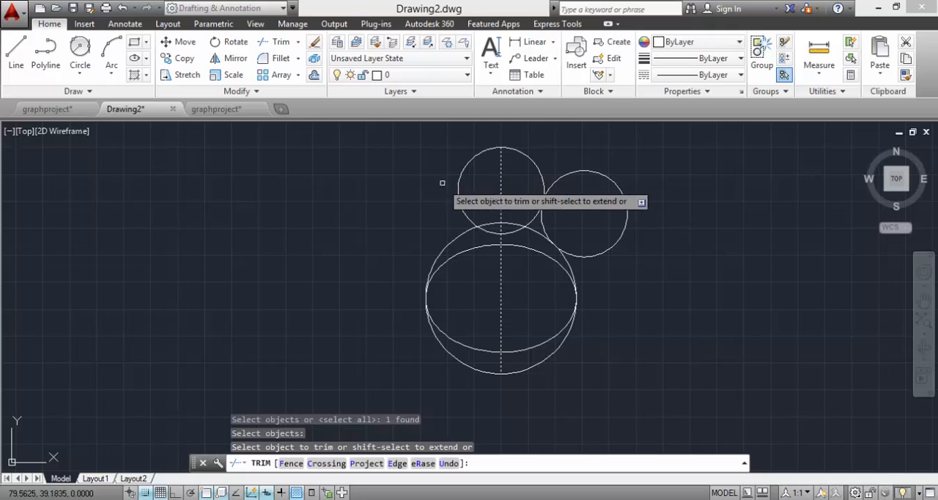
pyautogui.click(501, 132)
pyautogui.click(424, 398)
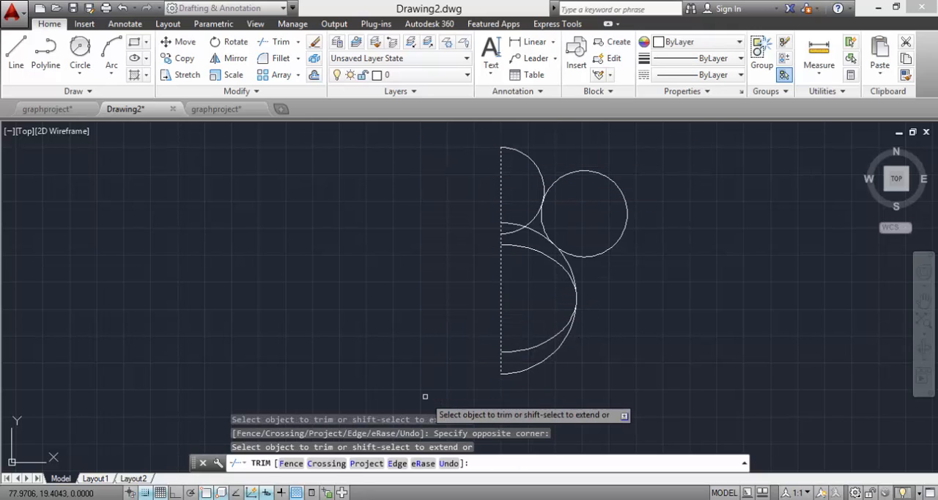
pyautogui.press('Escape')
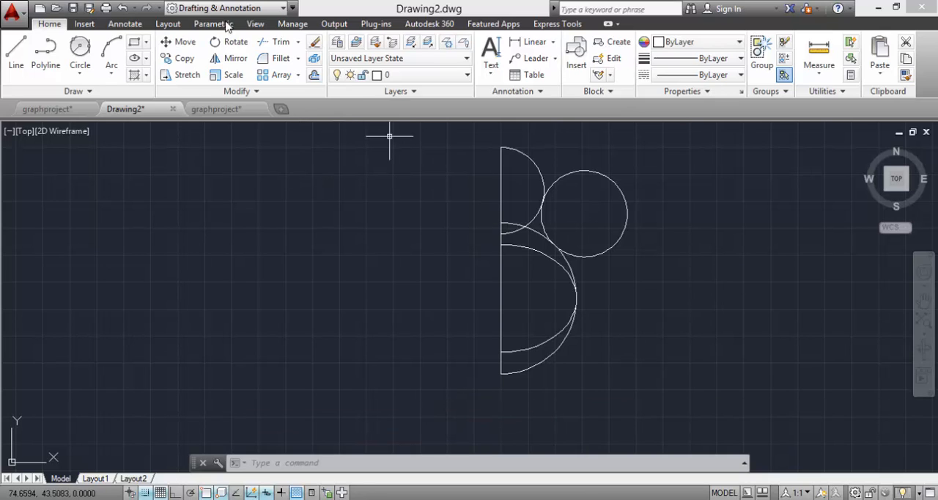
# Step: Trim the outer part of the tangent circle against the upper and lower arcs, keeping only the short neck arc between them
pyautogui.click(277, 42)
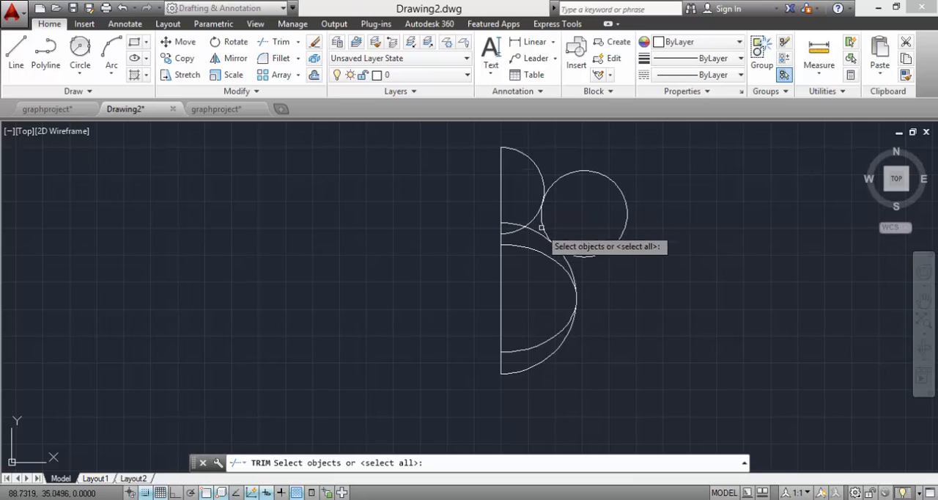
pyautogui.click(529, 159)
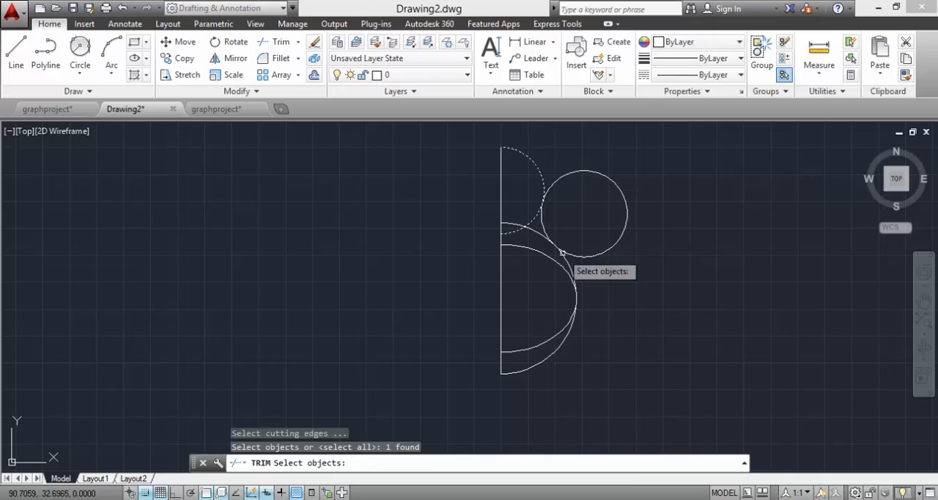
pyautogui.click(557, 350)
pyautogui.press('Return')
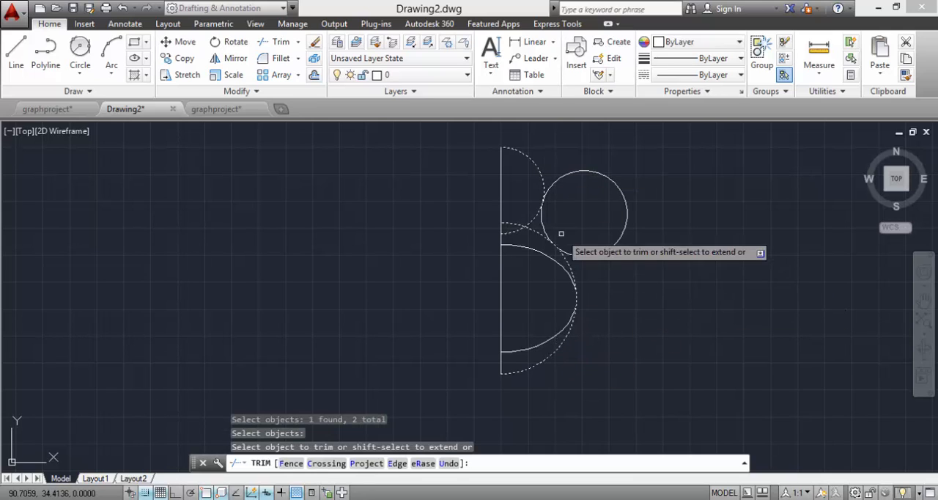
pyautogui.click(568, 174)
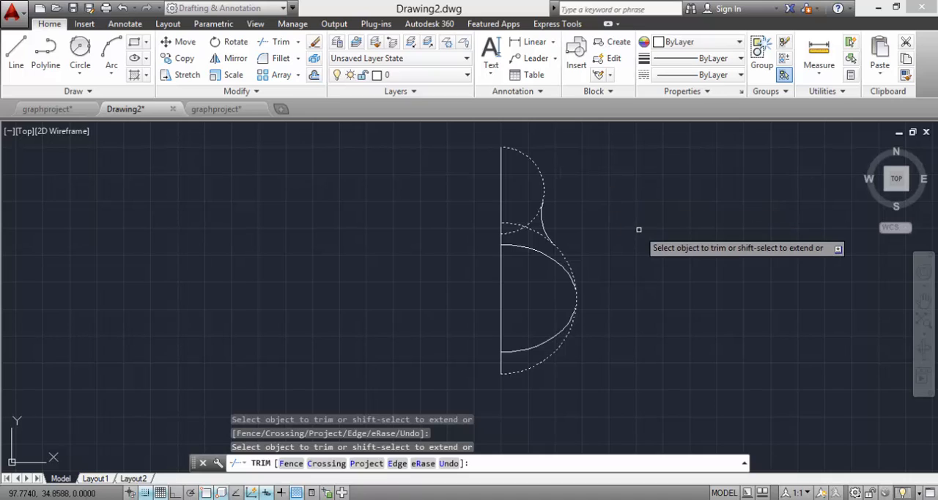
pyautogui.press('Escape')
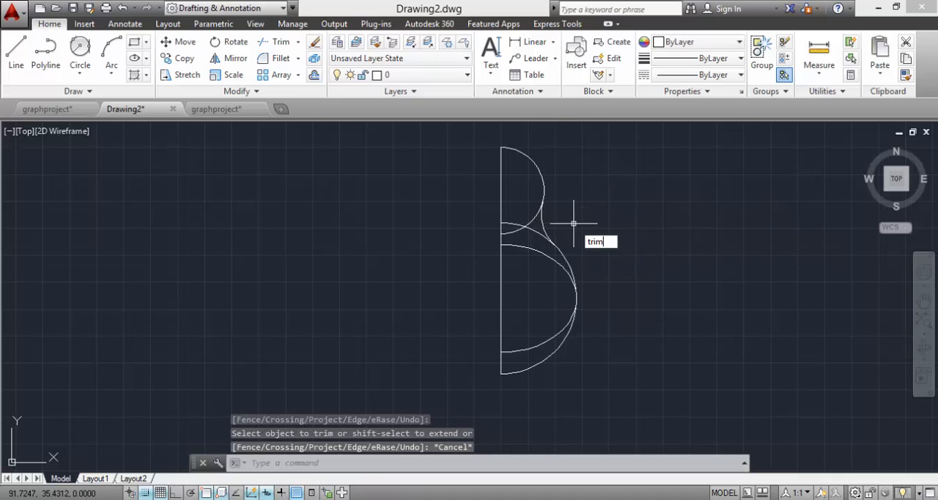
# Step: Trim the overlapping inner ends of the upper and lower arcs, using the neck arc as cutting edge
pyautogui.write('trim')
pyautogui.press('Return')
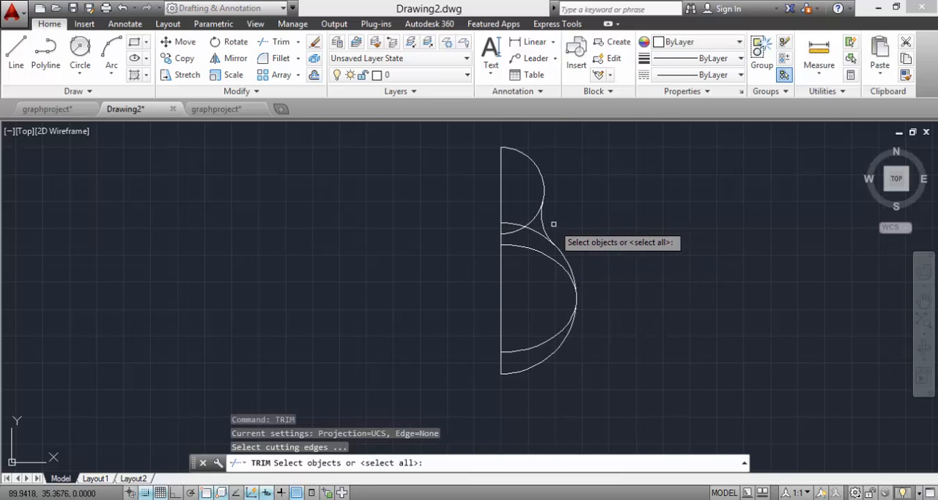
pyautogui.click(540, 222)
pyautogui.press('Return')
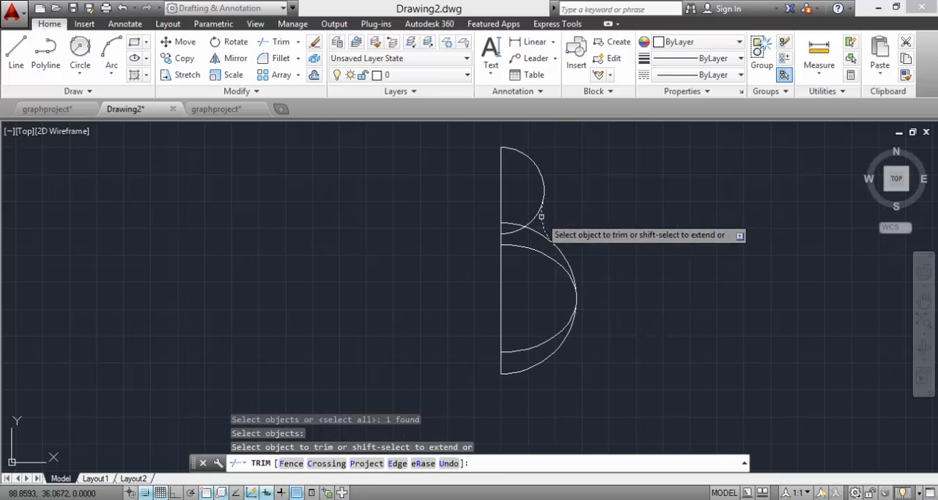
pyautogui.click(529, 220)
pyautogui.click(526, 228)
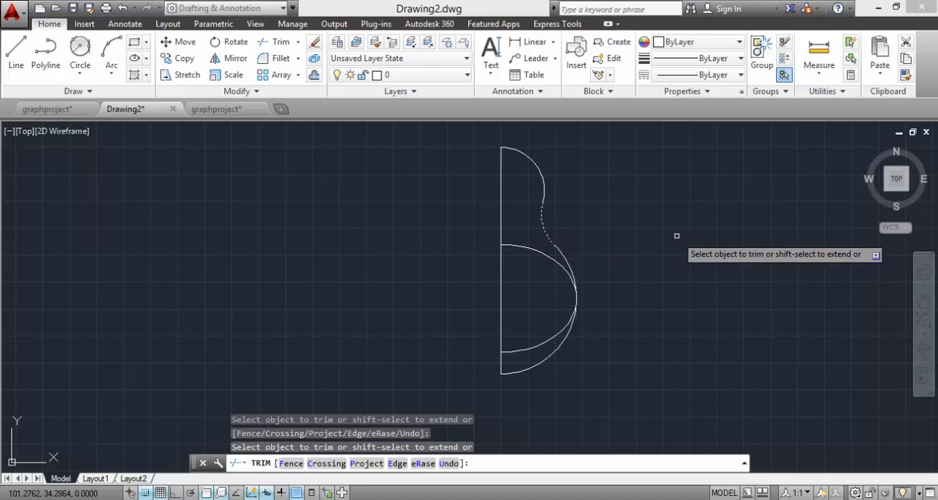
pyautogui.press('Escape')
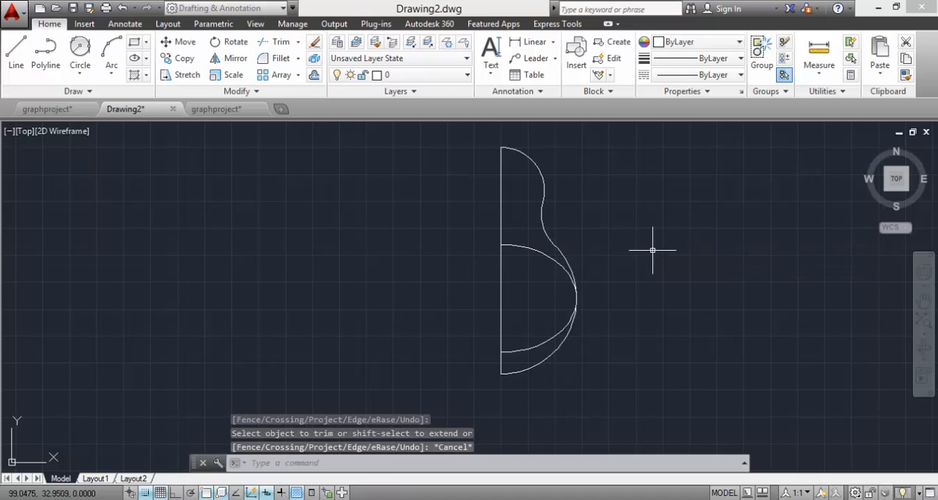
# Step: Trim away the upper half of the ellipse arc, using the large lower circle's arc as cutting edge
pyautogui.write('trim')
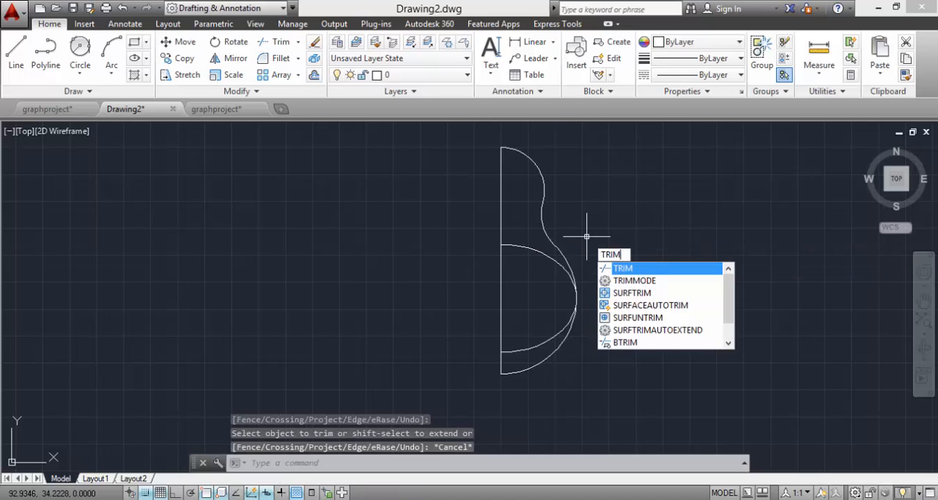
pyautogui.press('Return')
pyautogui.click(560, 253)
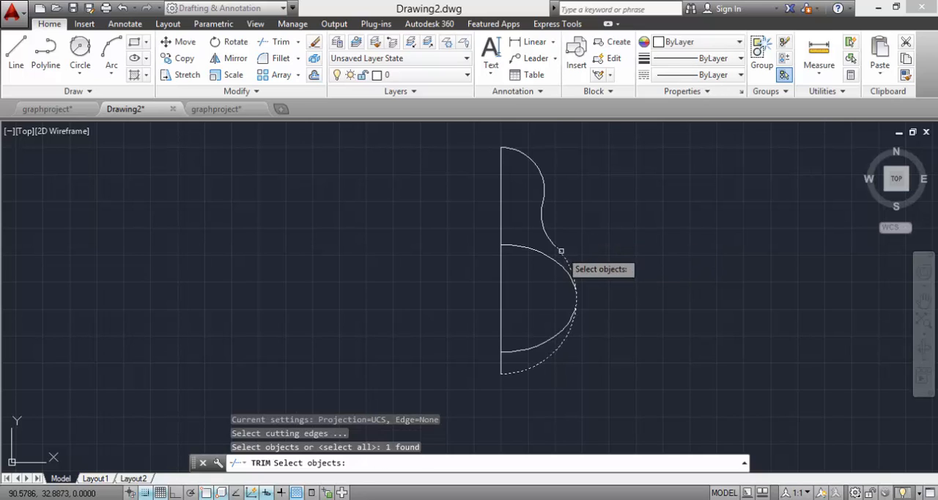
pyautogui.press('Return')
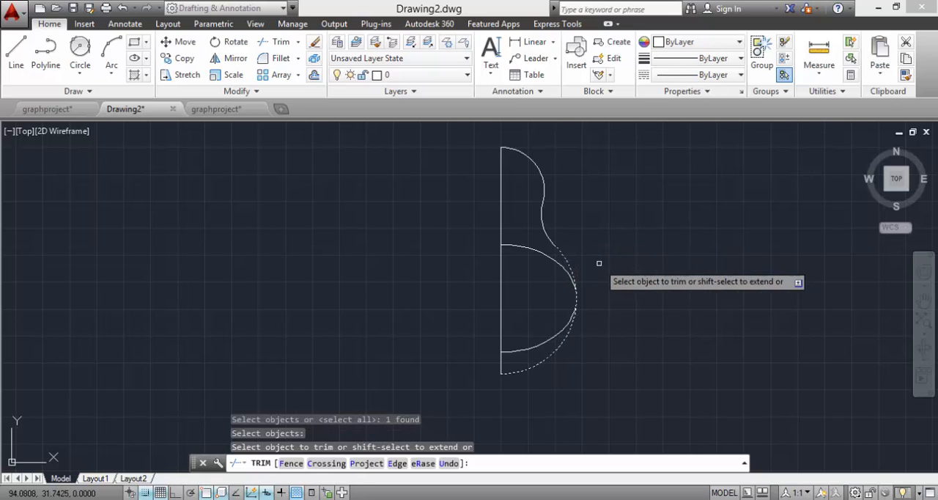
pyautogui.click(544, 254)
pyautogui.press('Escape')
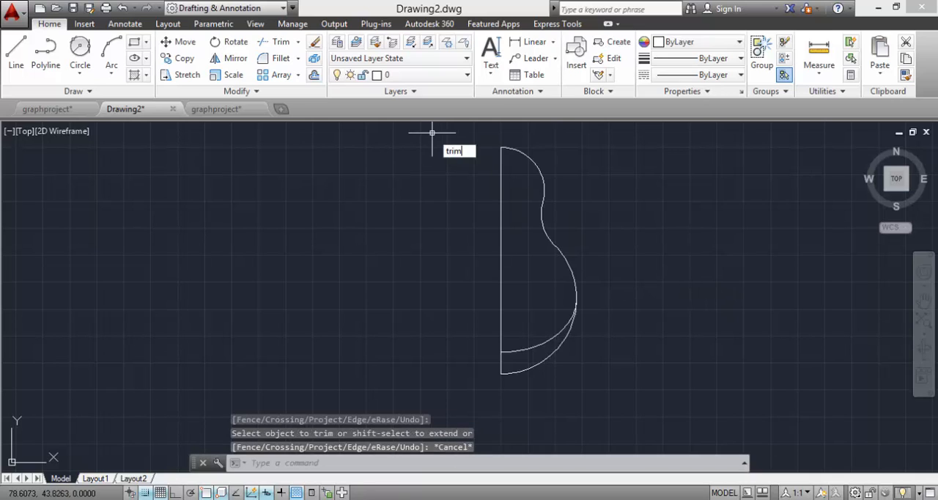
# Step: Trim away the bottom part of the large circle's arc, using the remaining ellipse arc as cutting edge
pyautogui.press('Return')
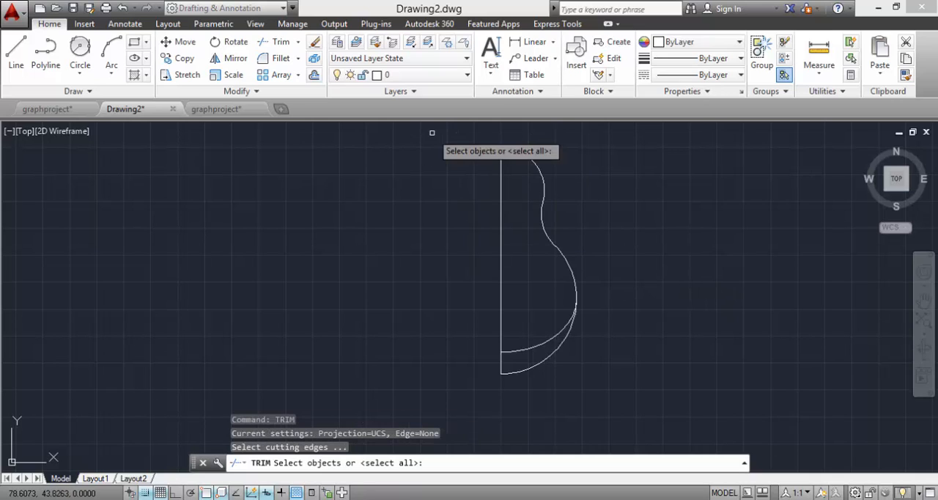
pyautogui.click(544, 344)
pyautogui.press('Return')
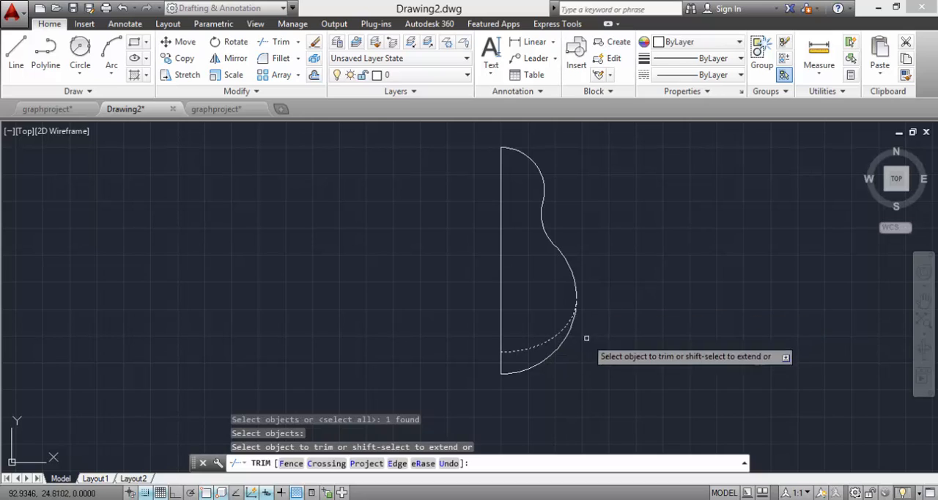
pyautogui.click(553, 354)
pyautogui.press('Escape')
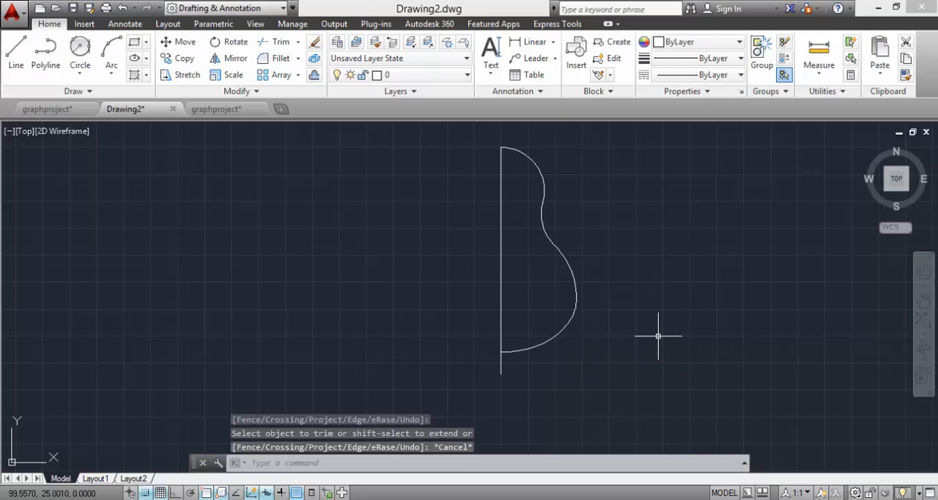
# Step: Try a 1.2-unit horizontal line leftward from the vertical line's top end, and erase it
pyautogui.click(16, 50)
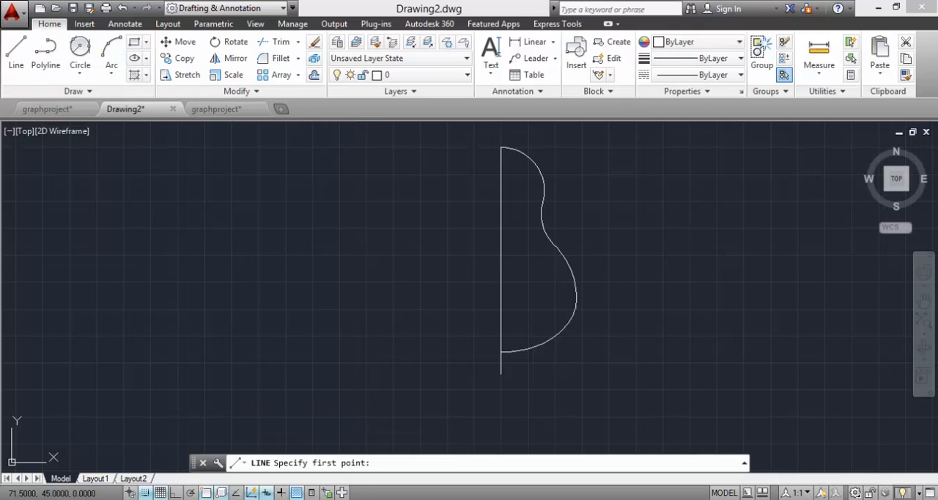
pyautogui.click(500, 147)
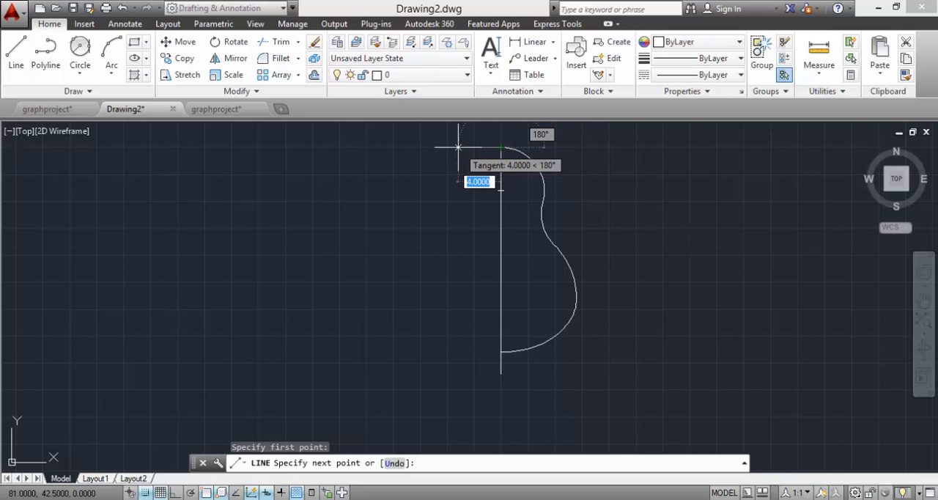
pyautogui.write('1.2')
pyautogui.press('Return')
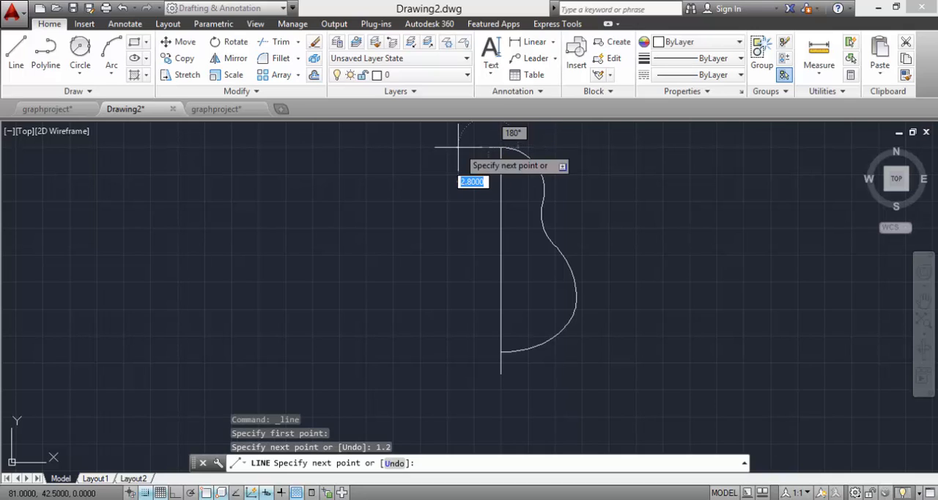
pyautogui.press('Escape')
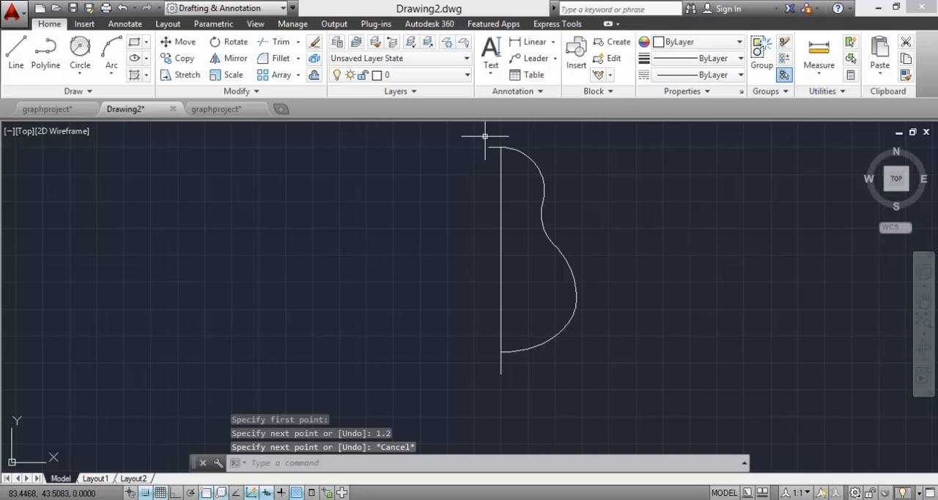
pyautogui.click(495, 147)
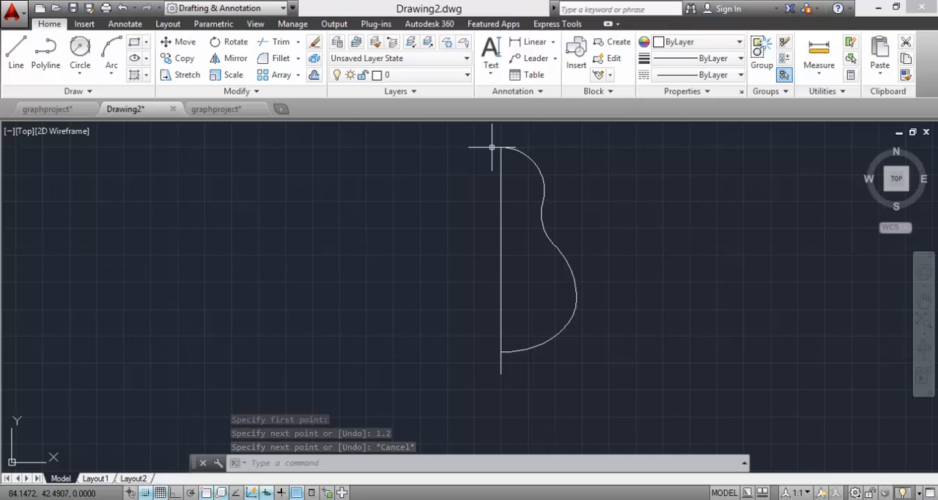
pyautogui.press('Delete')
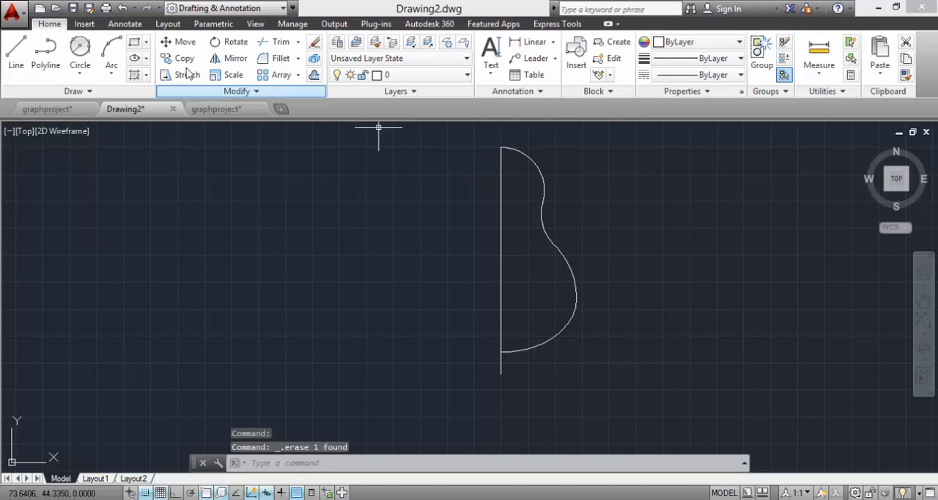
# Step: Draw a 1.5-unit horizontal line leftward from the top end of the vertical line
pyautogui.write('l')
pyautogui.press('Return')
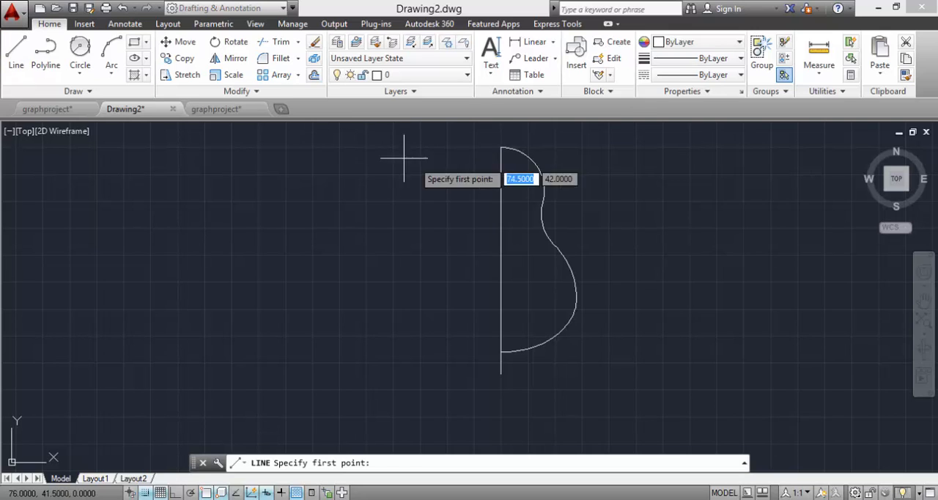
pyautogui.click(500, 147)
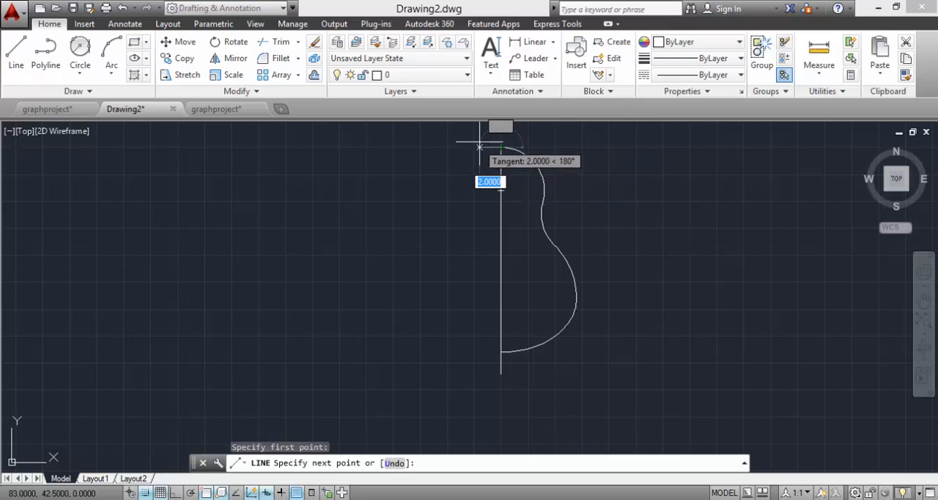
pyautogui.write('1.')
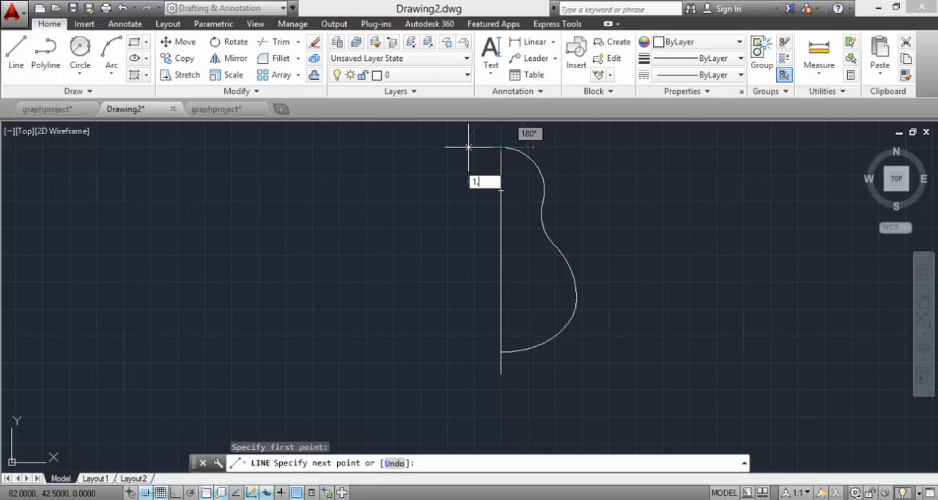
pyautogui.write('5')
pyautogui.press('Return')
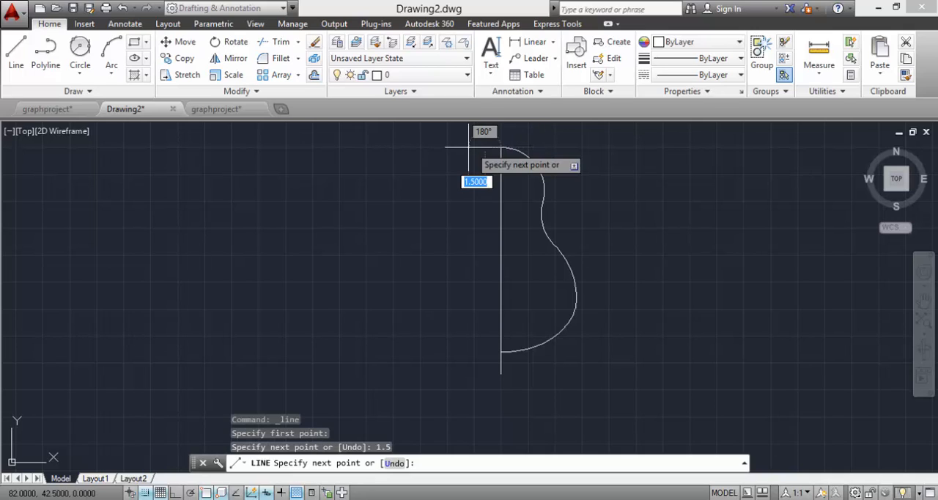
pyautogui.press('Escape')
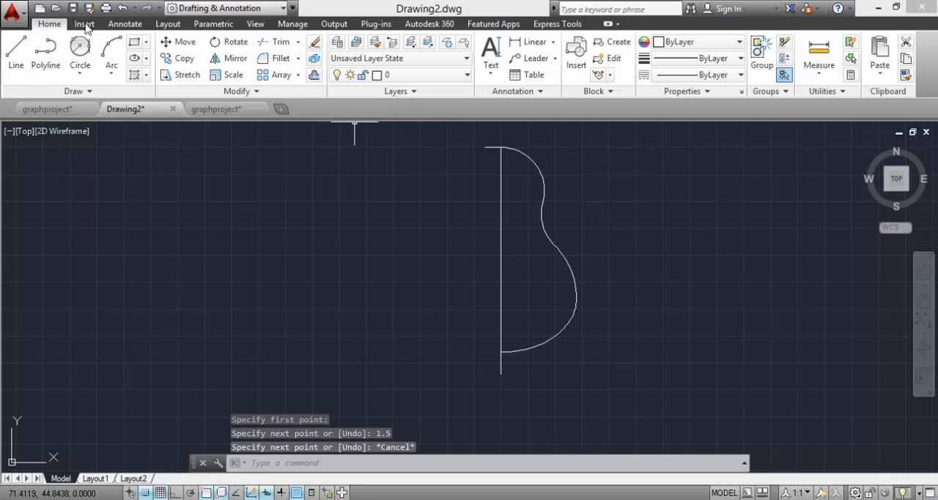
# Step: Draw a 1.5-unit horizontal line leftward from the ellipse arc's lower end on the vertical line
pyautogui.click(16, 53)
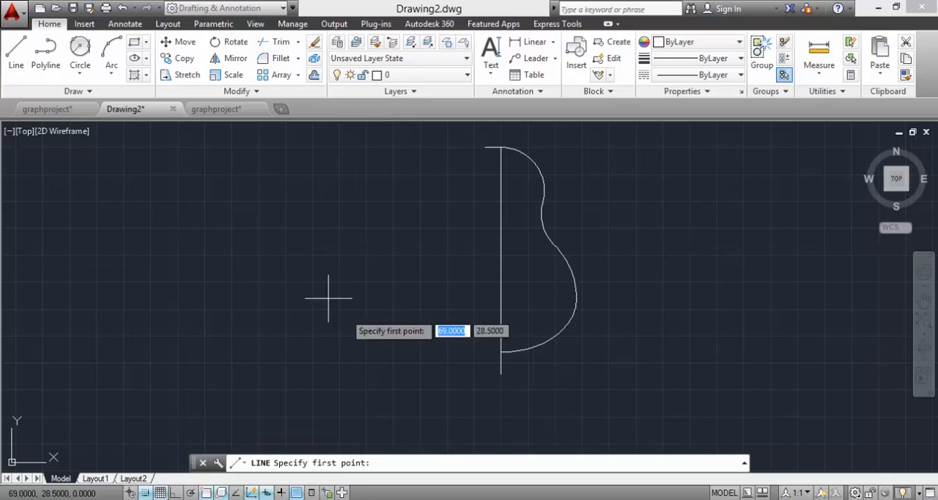
pyautogui.click(499, 352)
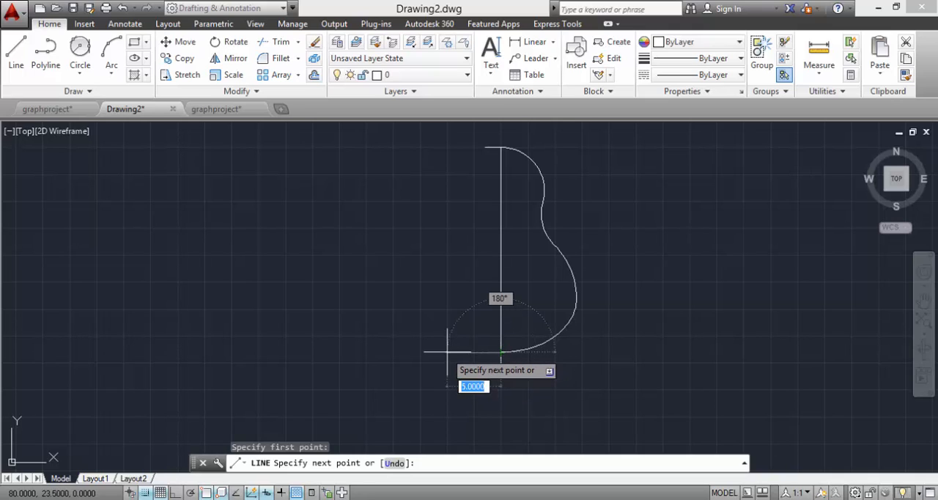
pyautogui.press('Return')
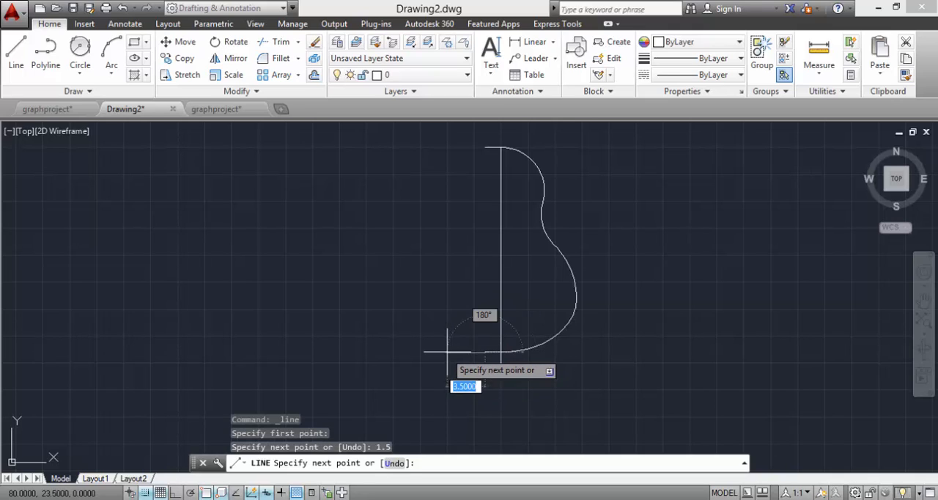
pyautogui.press('Escape')
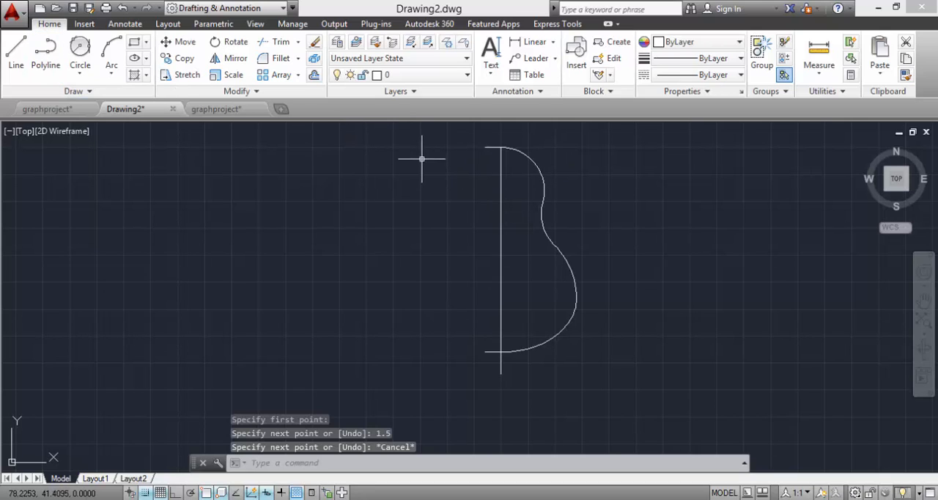
# Step: Mirror the four arcs of the half profile about the vertical line, keeping the source objects
pyautogui.write('mirro')
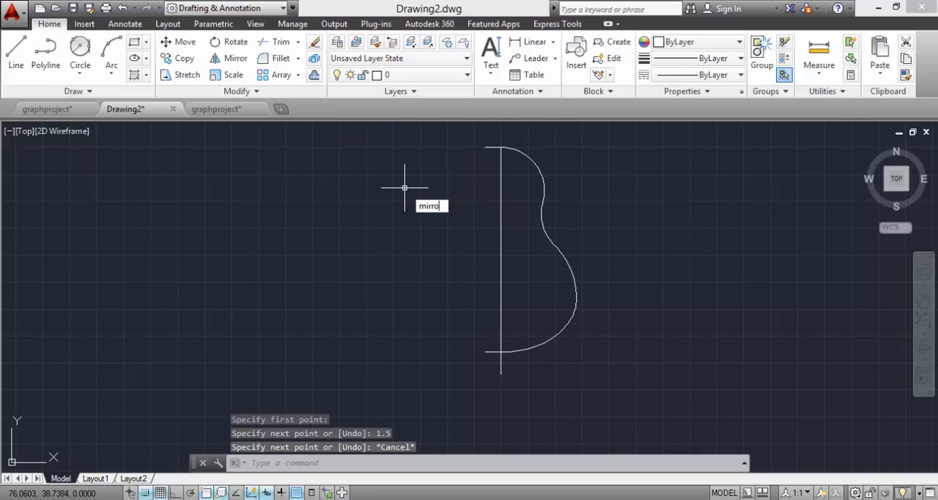
pyautogui.write('r')
pyautogui.press('Return')
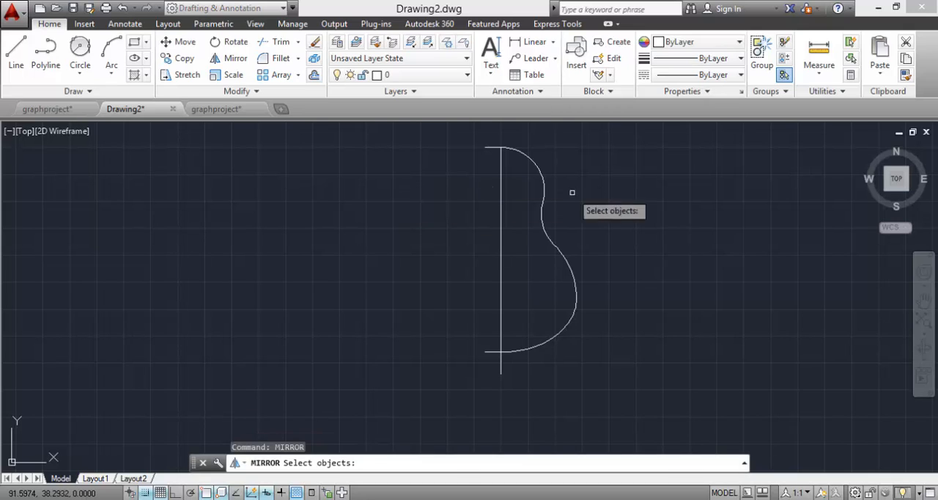
pyautogui.click(581, 133)
pyautogui.click(509, 373)
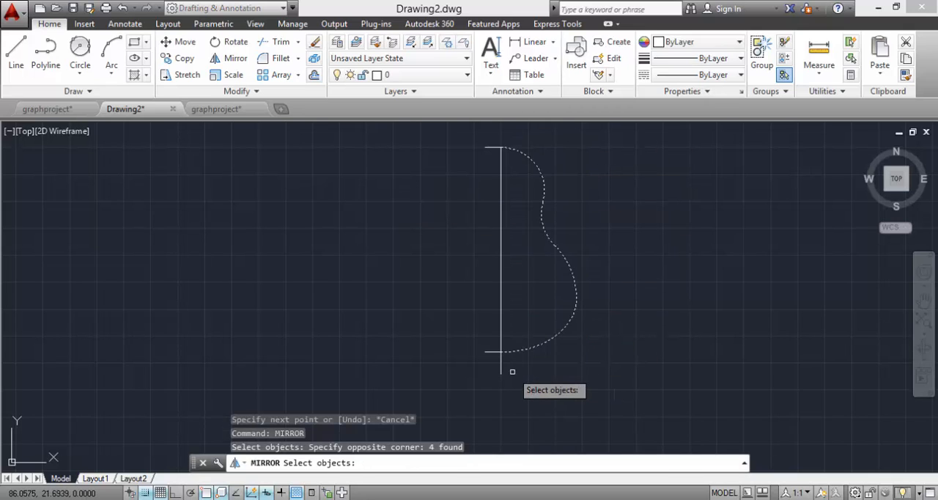
pyautogui.press('Return')
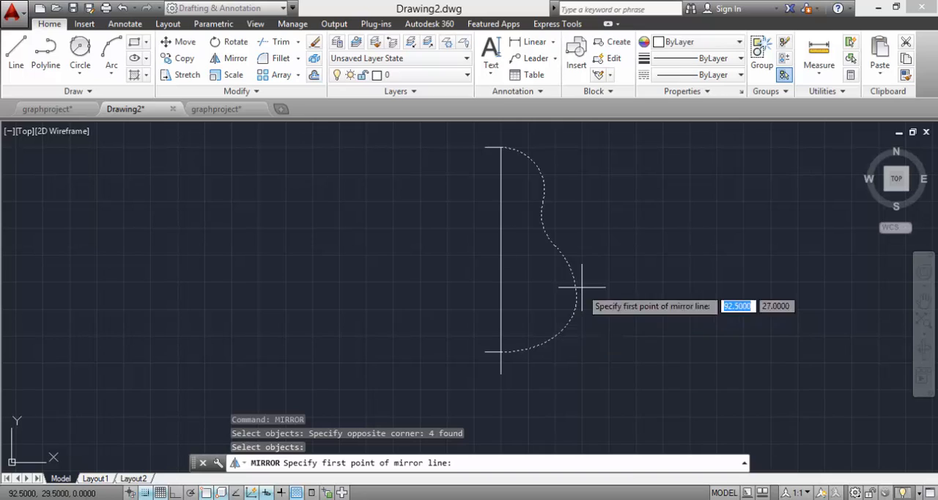
pyautogui.click(500, 148)
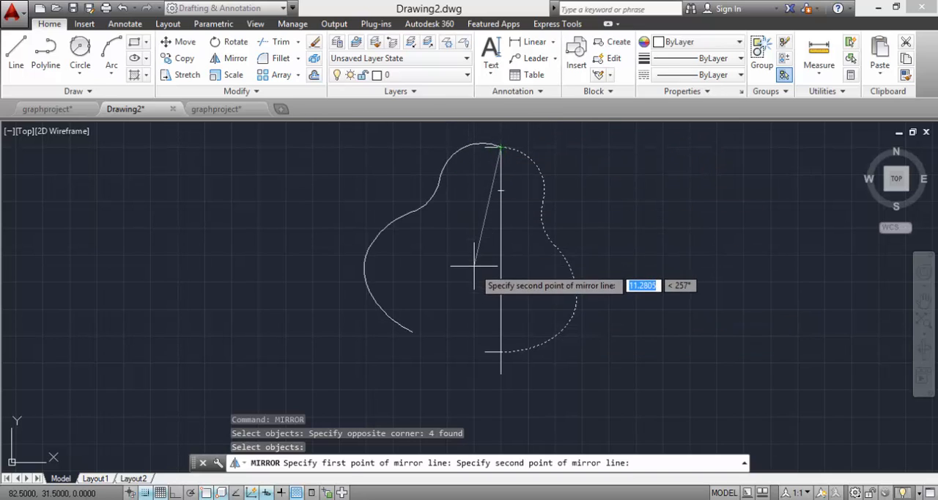
pyautogui.click(501, 280)
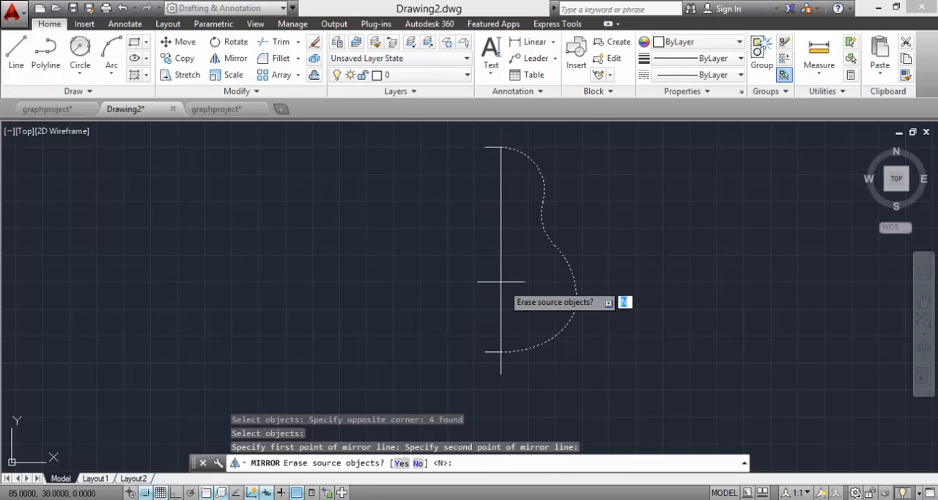
pyautogui.press('Return')
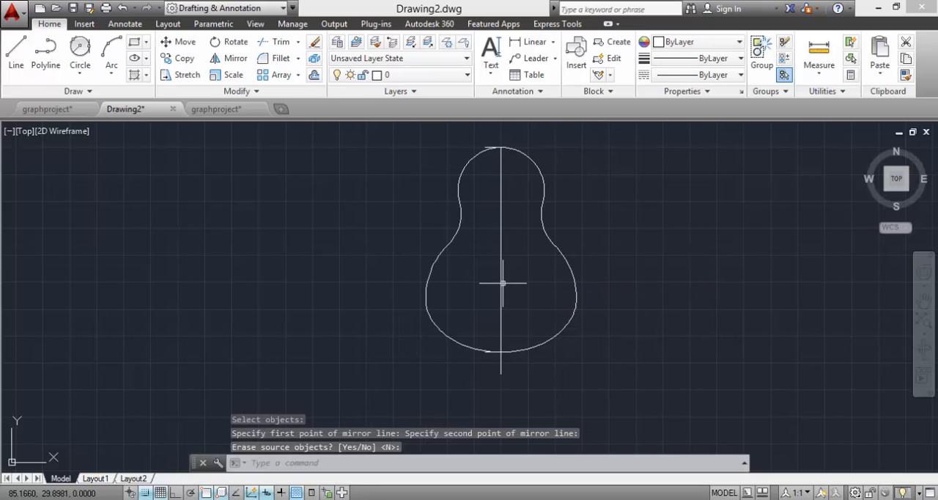
# Step: Move the four mirrored arcs from the vertical line's top end to the left end of the short upper line
pyautogui.click(494, 146)
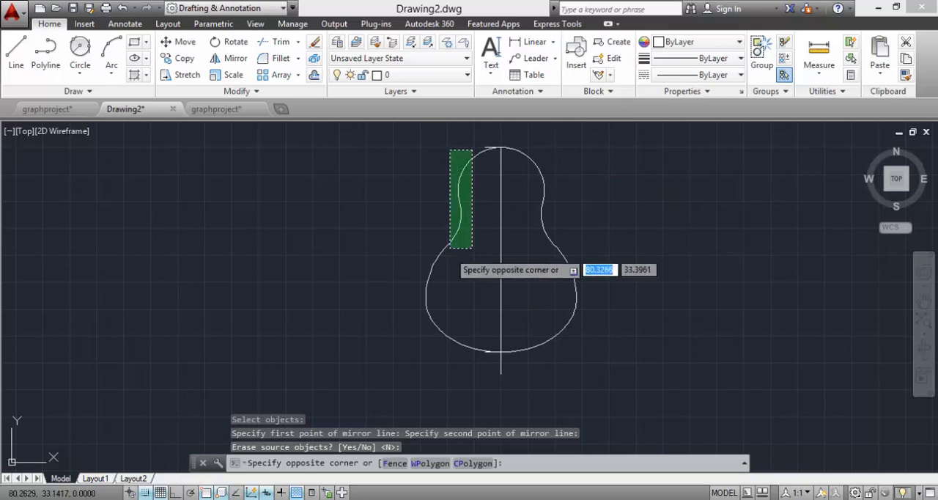
pyautogui.click(414, 336)
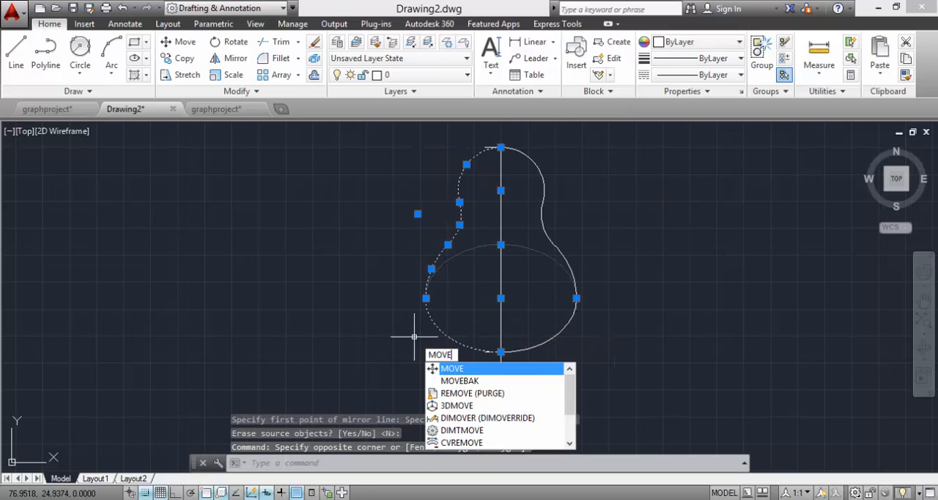
pyautogui.press('Return')
pyautogui.scroll(5, 489, 138)
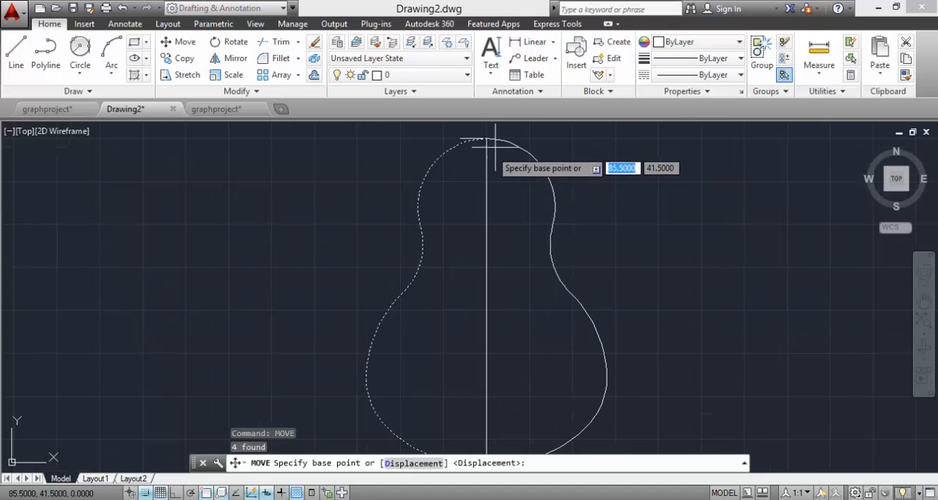
pyautogui.click(491, 133)
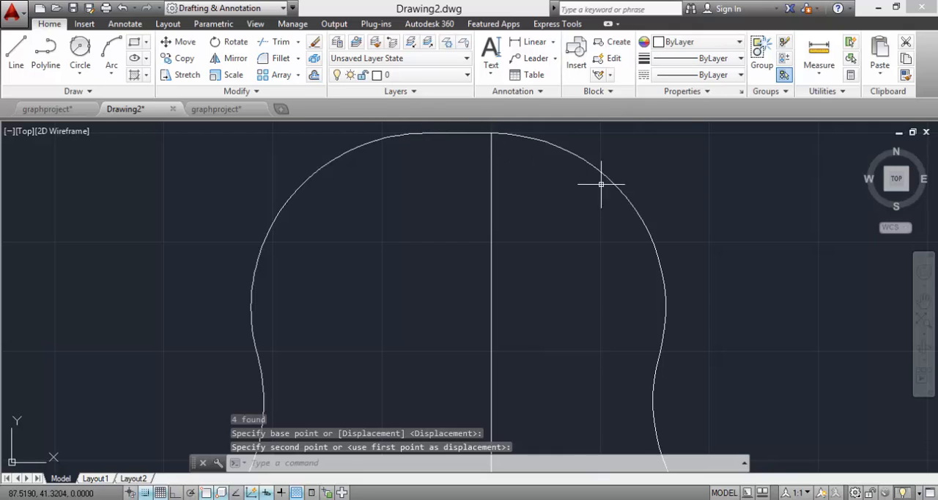
# Step: Delete the vertical centre line running through the guitar body outline
pyautogui.scroll(-4, 691, 194)
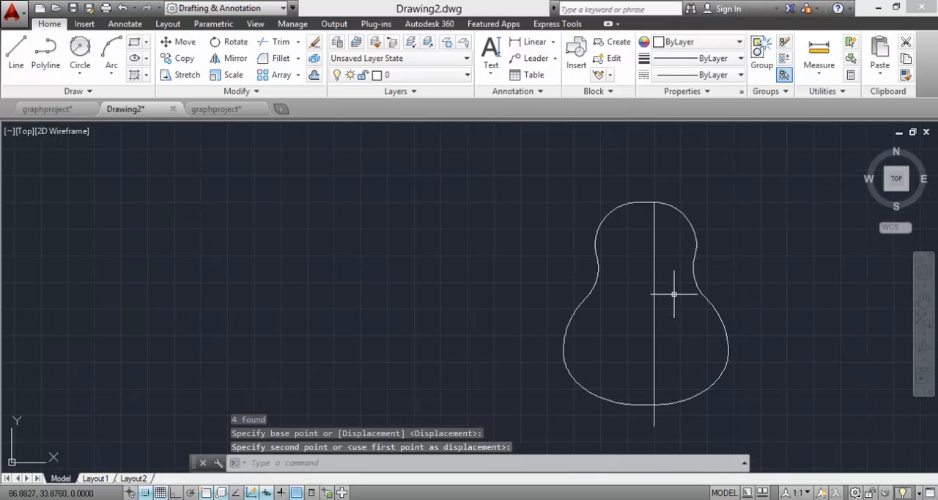
pyautogui.click(668, 256)
pyautogui.click(615, 316)
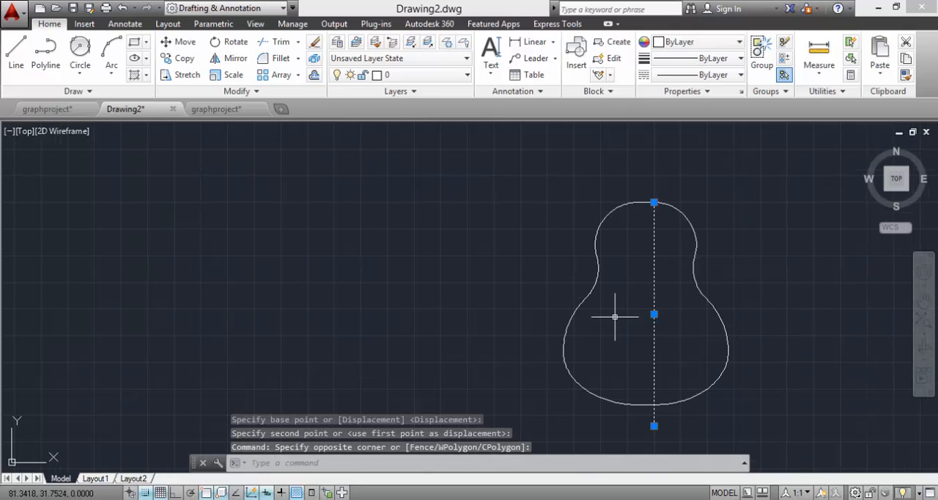
pyautogui.press('Delete')
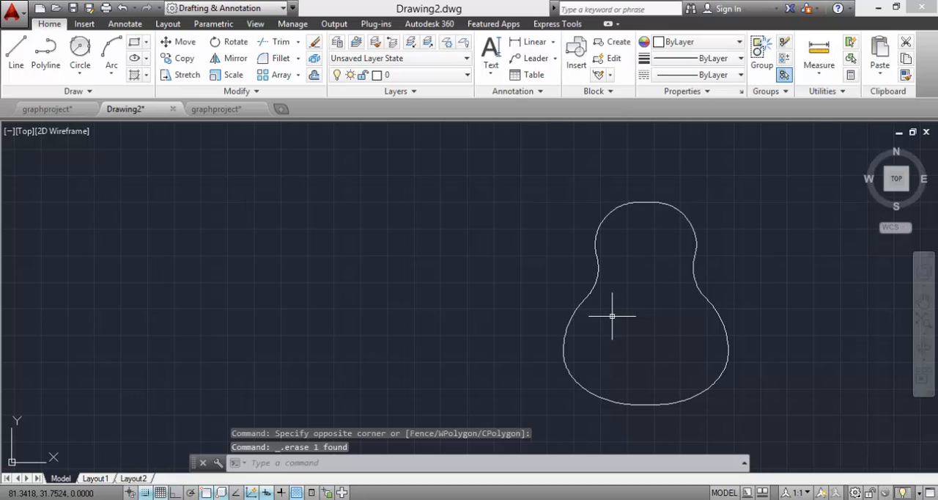
# Step: Draw a circle with a radius of about 2.24 units, centred on the upper-right body arc's centre
pyautogui.click(80, 70)
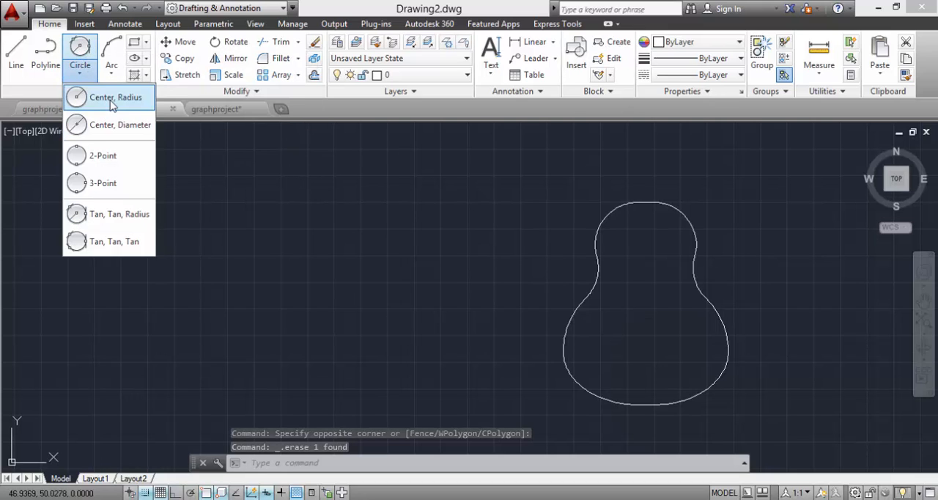
pyautogui.click(112, 97)
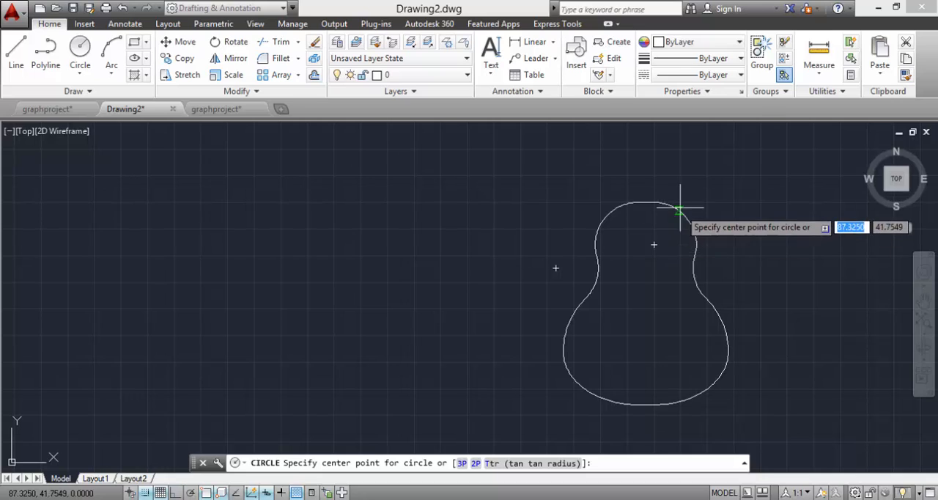
pyautogui.click(654, 243)
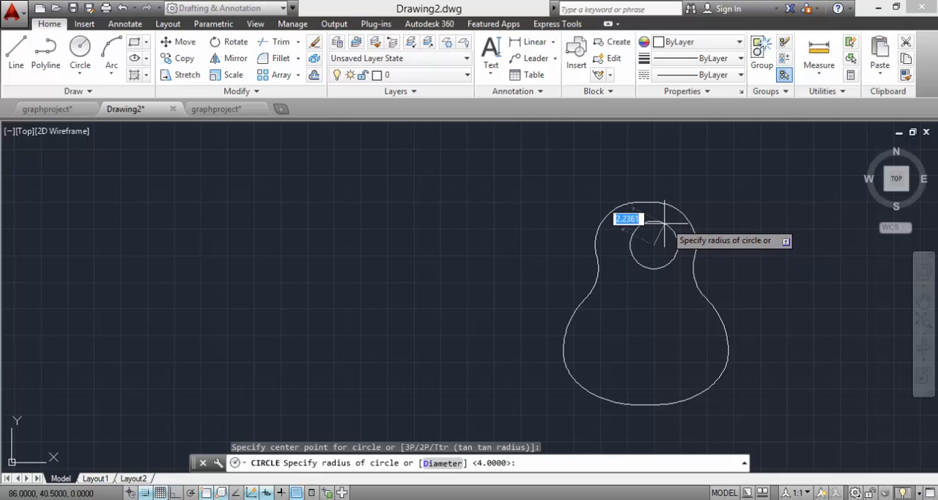
pyautogui.click(664, 223)
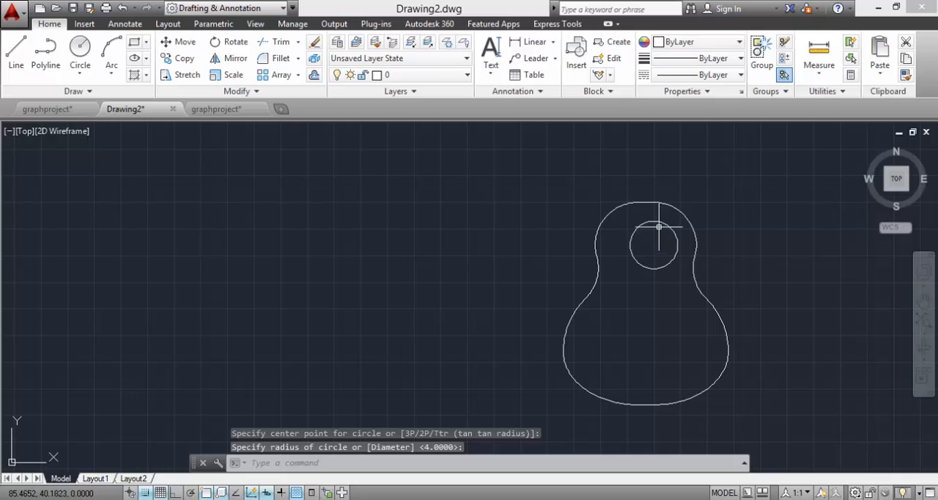
# Step: Move the circle by its centre to the point 84.5, 38 inside the upper body
pyautogui.write('move')
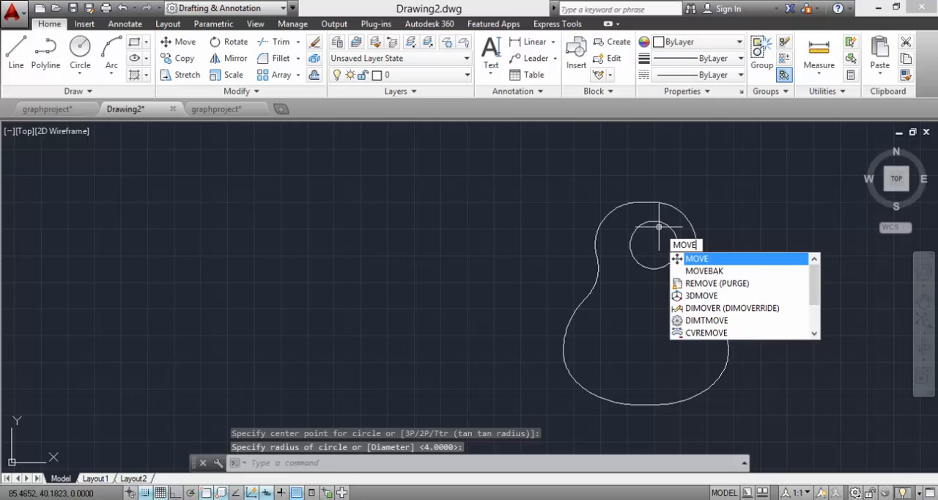
pyautogui.press('Return')
pyautogui.click(665, 223)
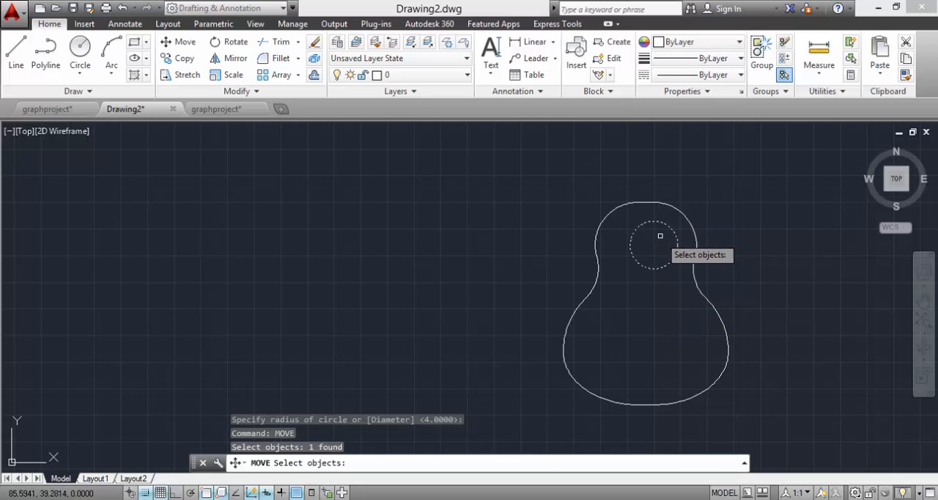
pyautogui.press('Return')
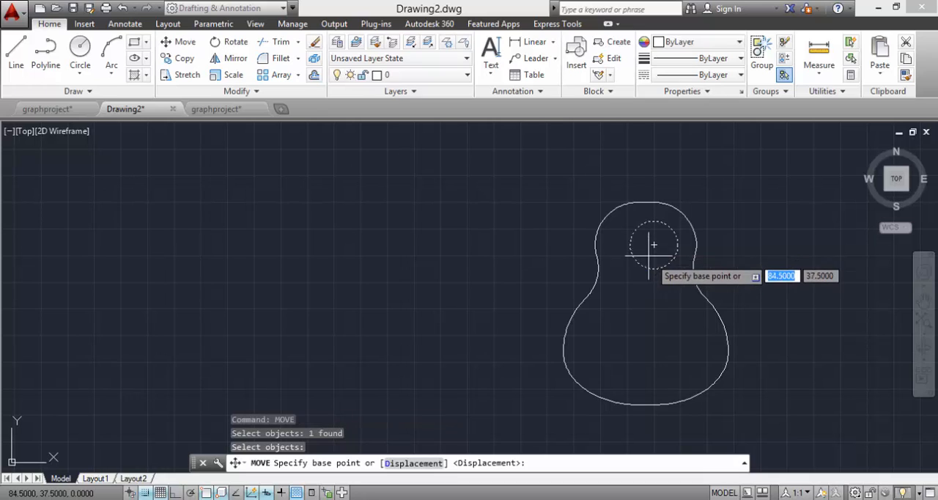
pyautogui.click(652, 244)
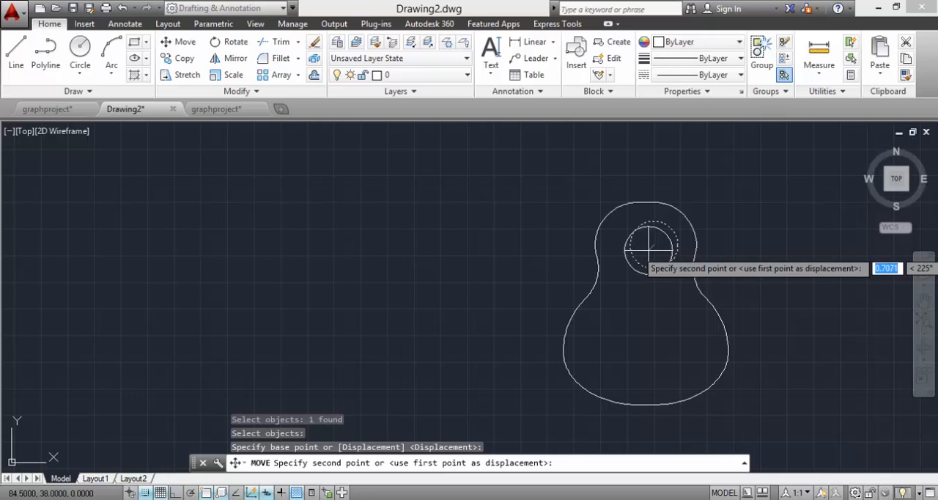
pyautogui.click(648, 250)
pyautogui.press('Escape')
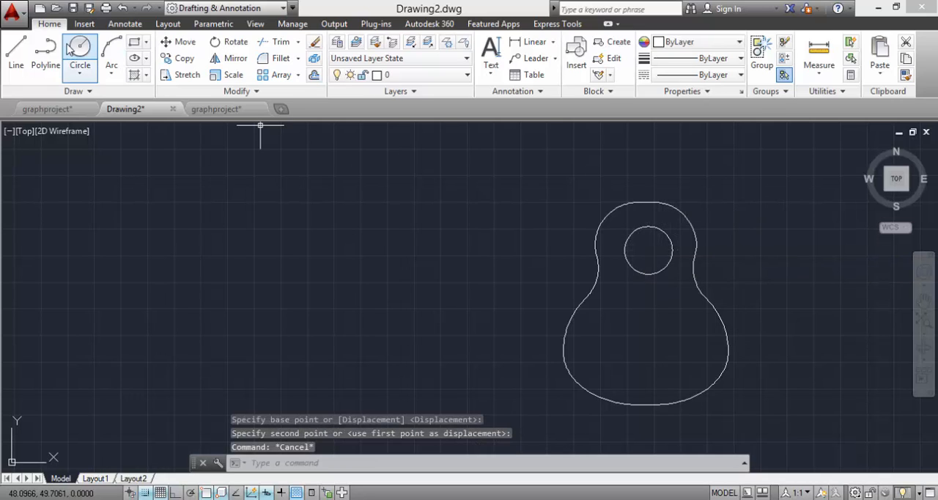
pyautogui.click(15, 51)
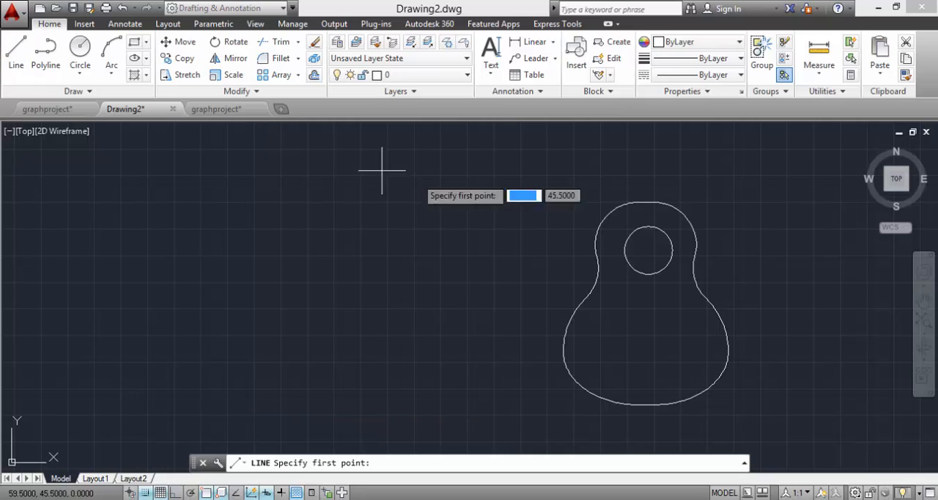
pyautogui.click(648, 199)
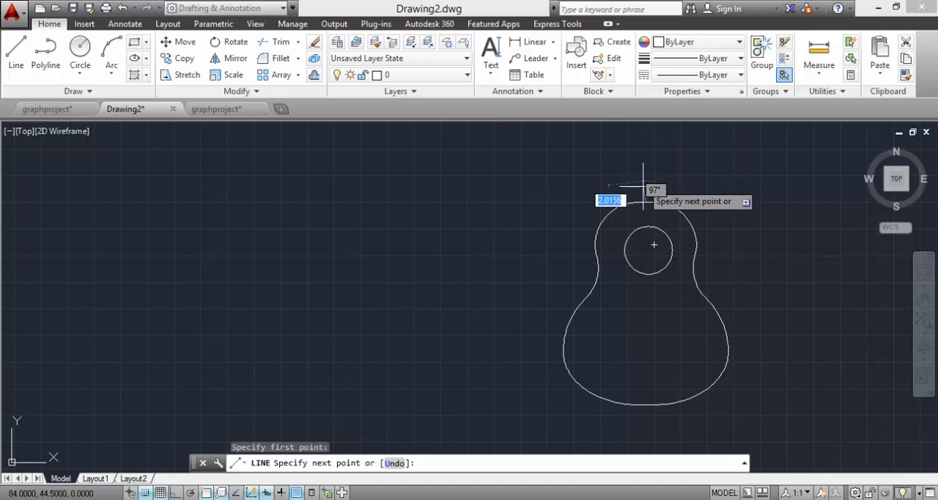
pyautogui.scroll(3, 648, 192)
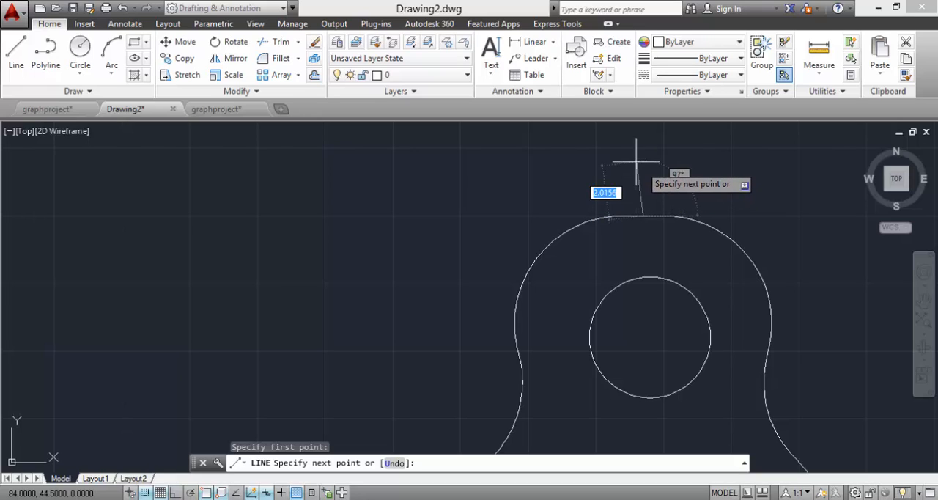
pyautogui.press('Escape')
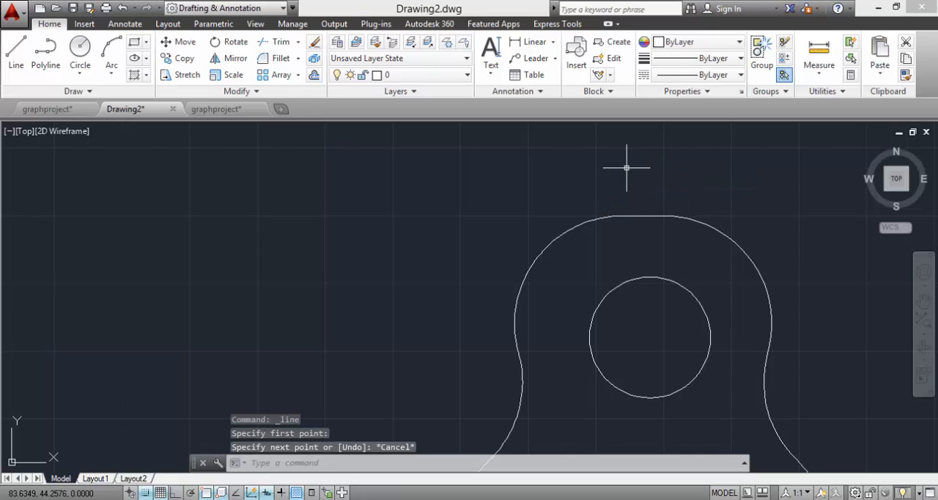
# Step: Draw a 17-unit vertical line straight up from the circle's centre
pyautogui.click(16, 49)
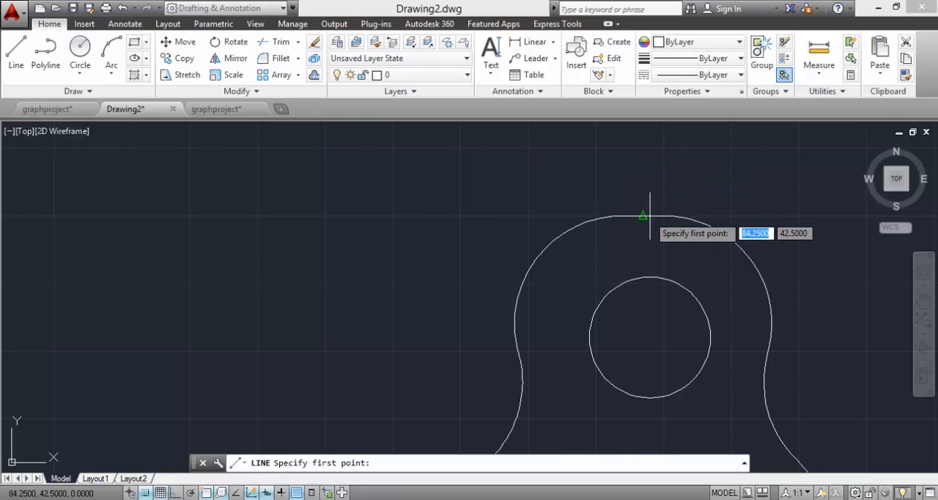
pyautogui.click(643, 216)
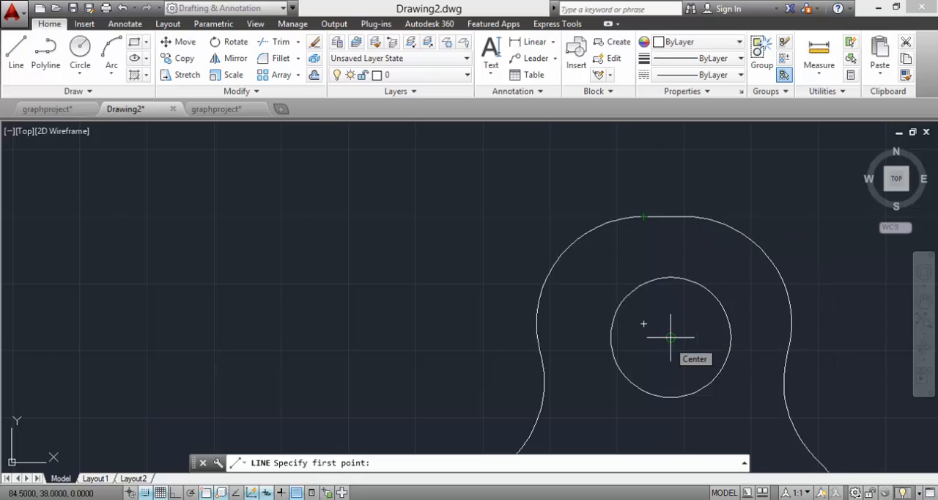
pyautogui.click(644, 323)
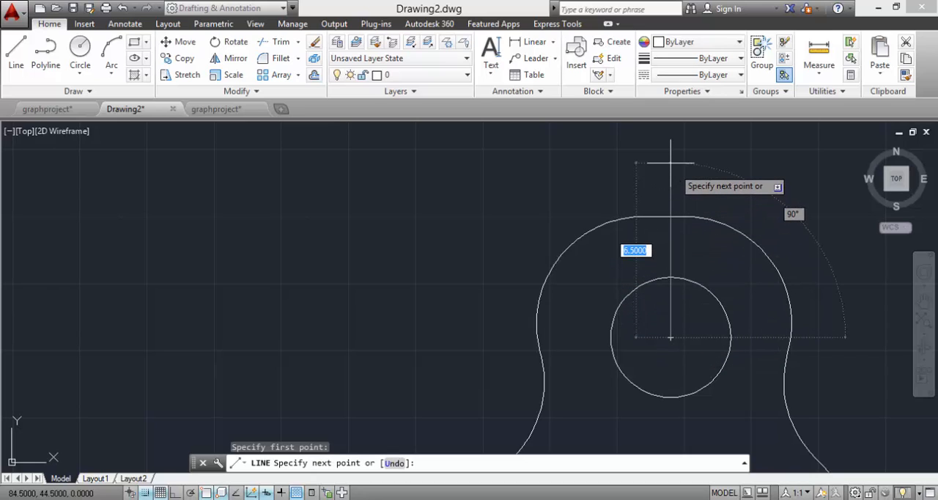
pyautogui.write('17')
pyautogui.press('Return')
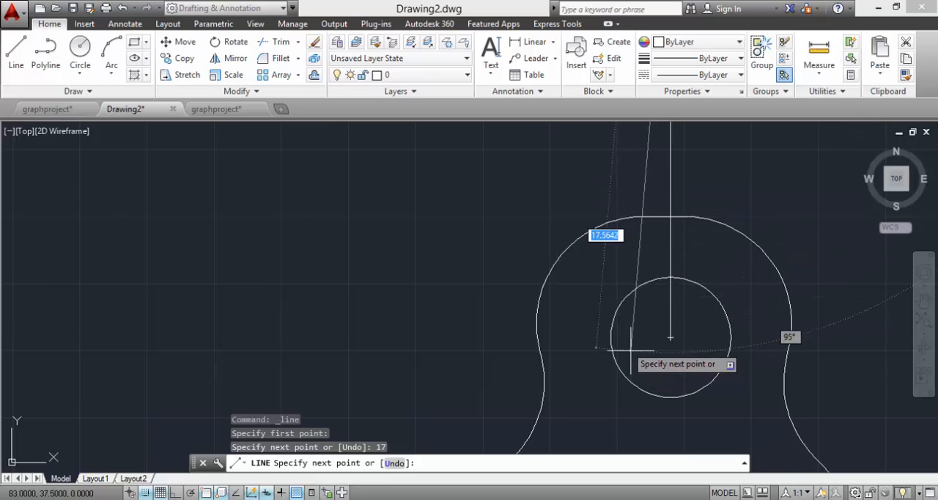
pyautogui.press('Escape')
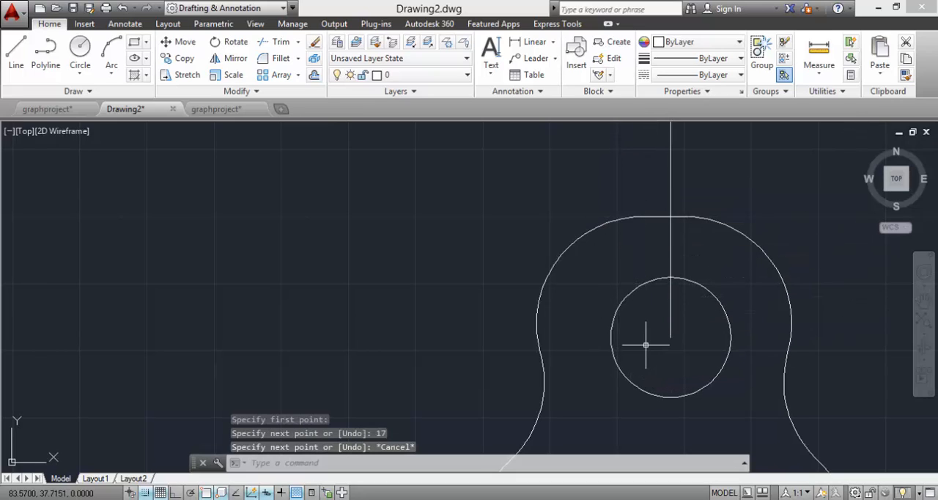
# Step: Move the 17-unit vertical line from its lower end to the midpoint of the body's upper edge
pyautogui.press('Return')
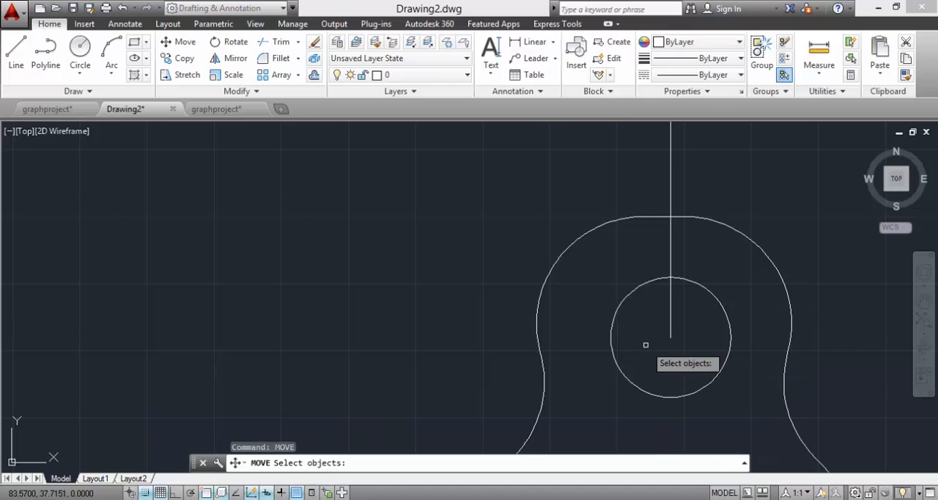
pyautogui.click(671, 336)
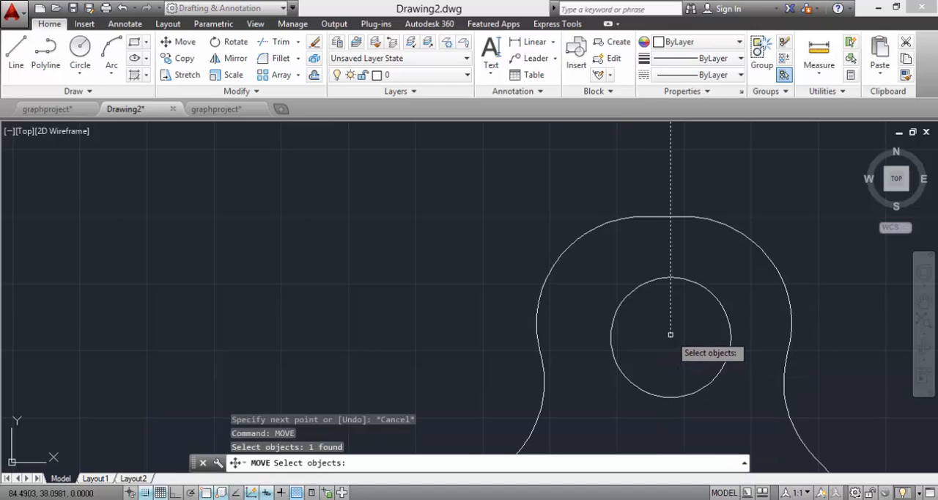
pyautogui.press('Return')
pyautogui.click(671, 338)
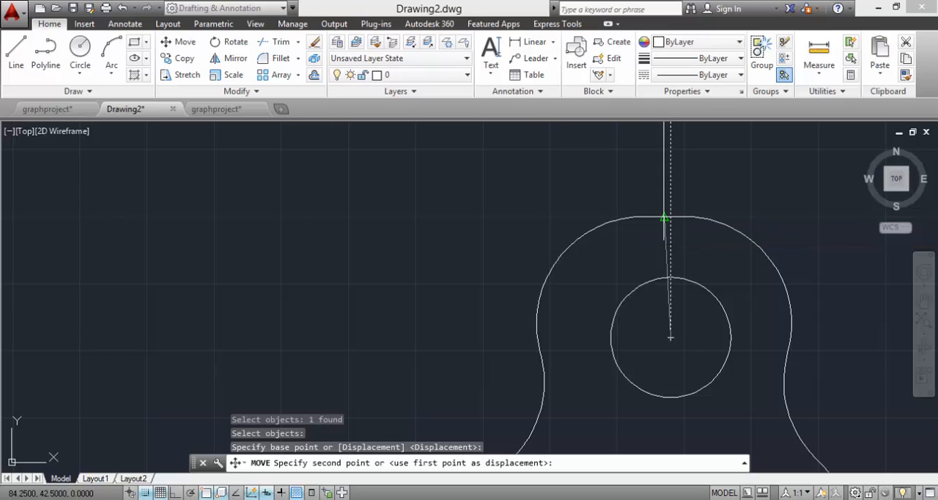
pyautogui.click(663, 218)
# Step: Examine the guitar's neck line, sound hole circle and the divided bridge rectangle in the lower body
pyautogui.scroll(-2, 784, 234)
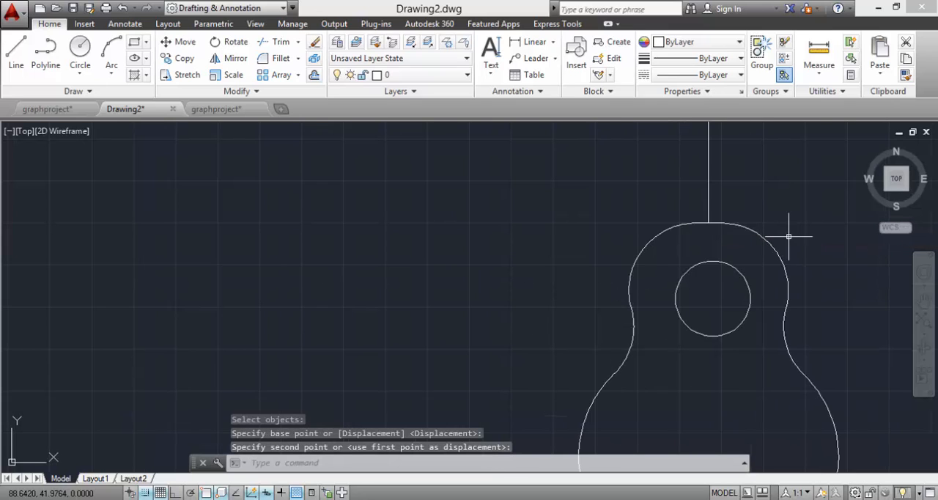
pyautogui.click(923, 301)
pyautogui.moveTo(775, 266); pyautogui.dragTo(640, 438)
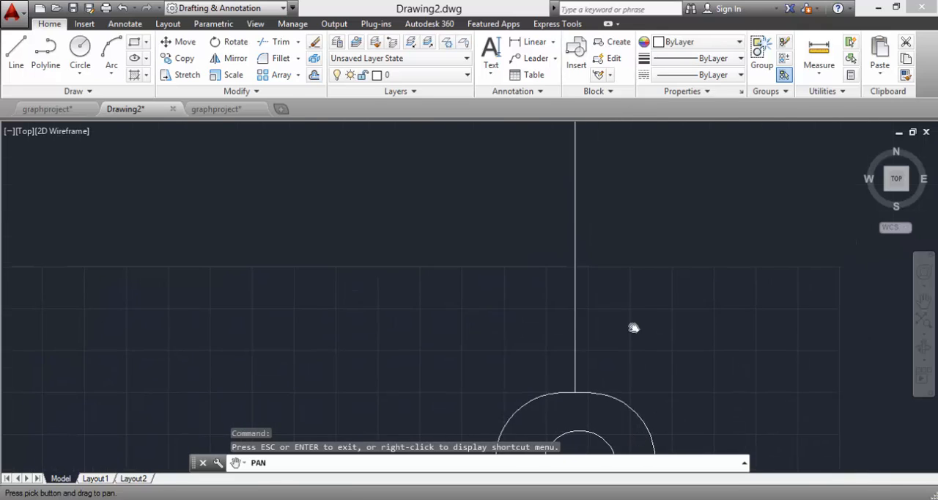
pyautogui.scroll(-2, 634, 326)
pyautogui.moveTo(656, 333)
pyautogui.mouseDown()
pyautogui.moveTo(649, 205)
pyautogui.moveTo(633, 276)
pyautogui.moveTo(578, 227)
pyautogui.moveTo(581, 322)
pyautogui.moveTo(581, 302)
pyautogui.mouseUp()
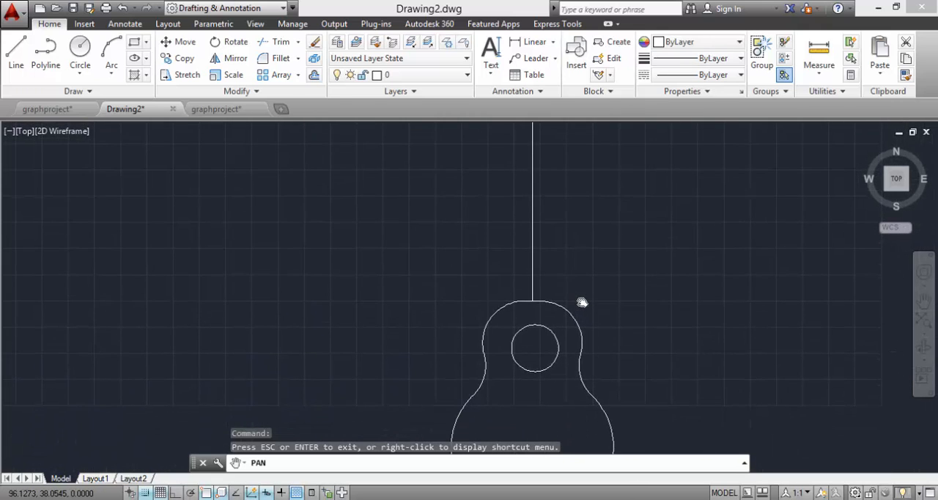
pyautogui.scroll(-2, 582, 299)
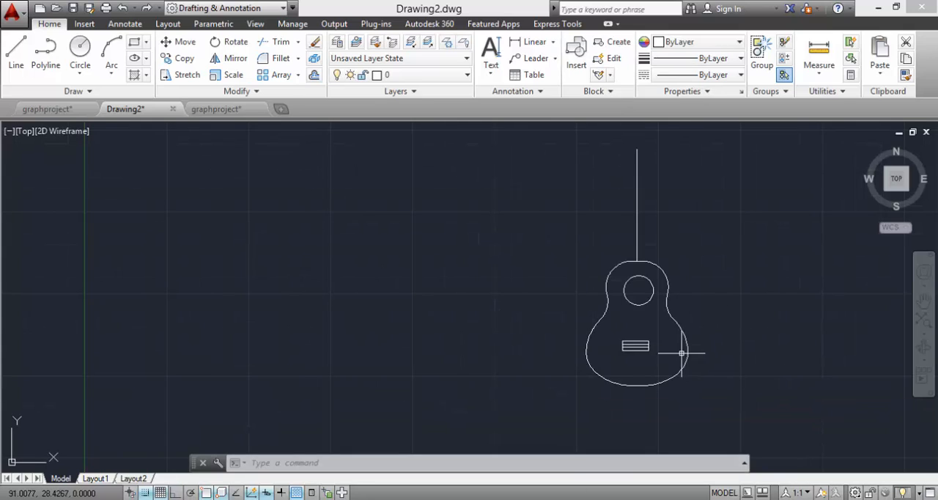
pyautogui.scroll(2, 676, 347)
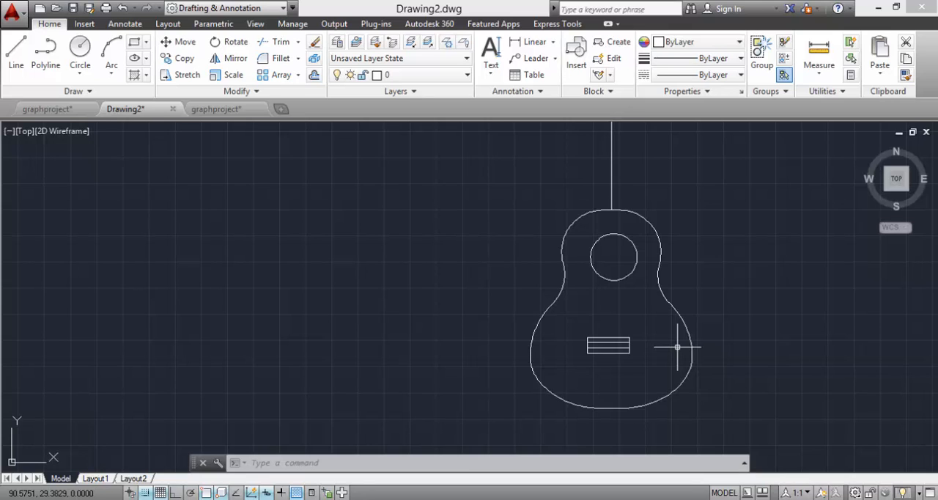
pyautogui.scroll(4, 620, 324)
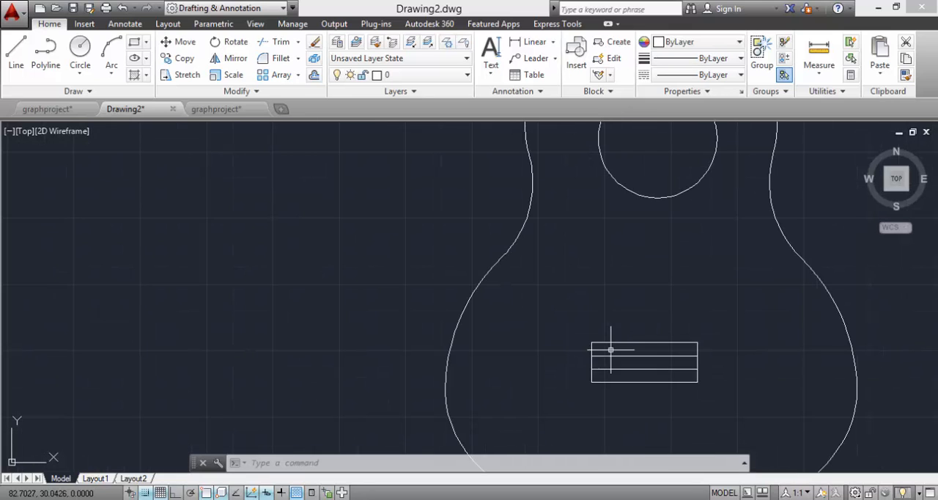
pyautogui.click(725, 337)
pyautogui.click(563, 391)
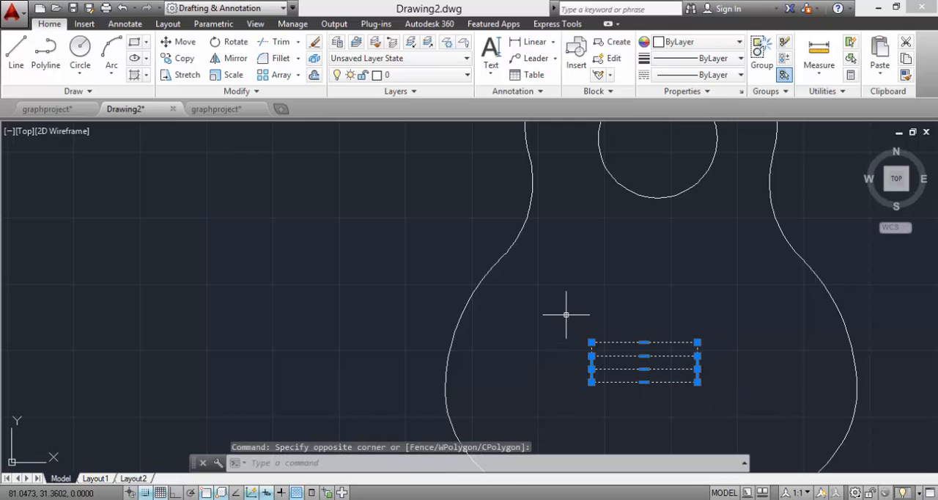
pyautogui.press('Escape')
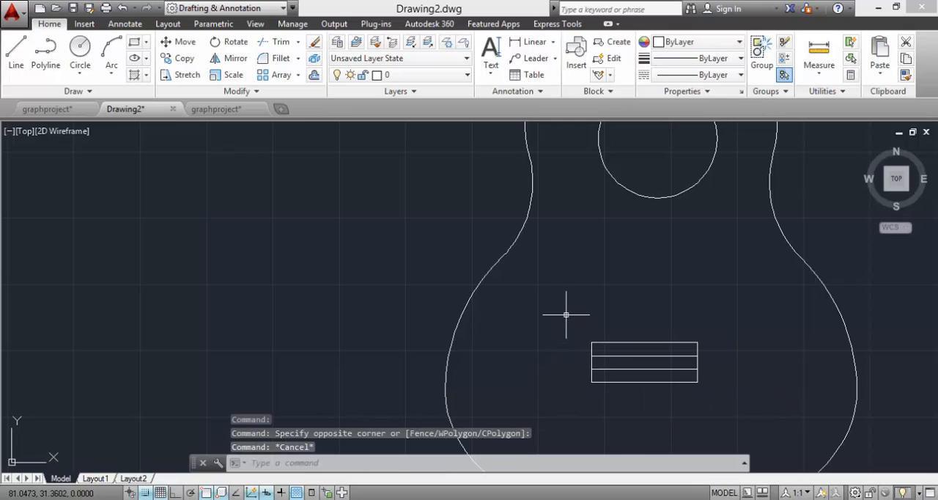
pyautogui.scroll(-6, 674, 300)
pyautogui.moveTo(681, 282); pyautogui.dragTo(611, 306, button='middle')
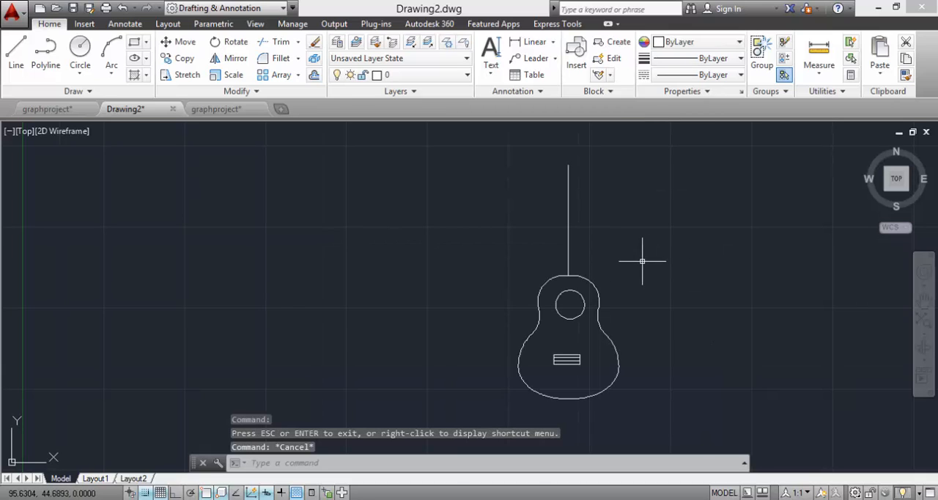
pyautogui.click(593, 285)
pyautogui.click(551, 281)
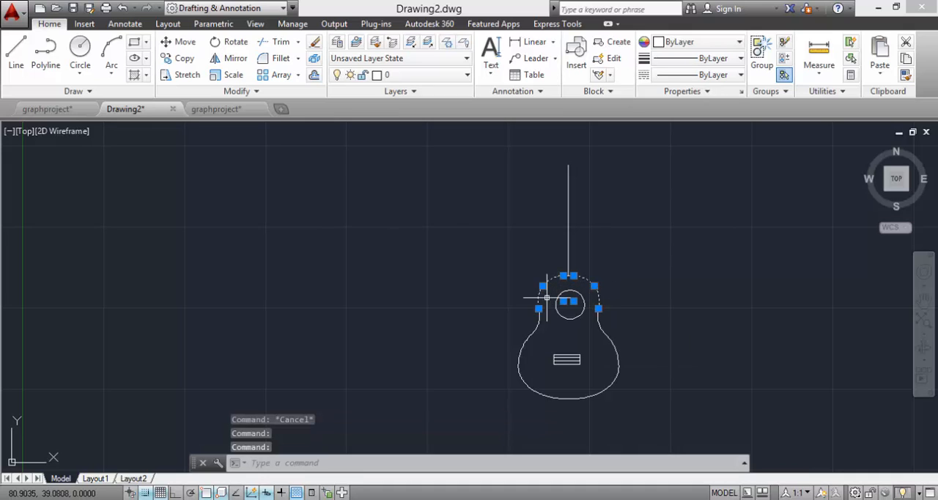
pyautogui.click(539, 321)
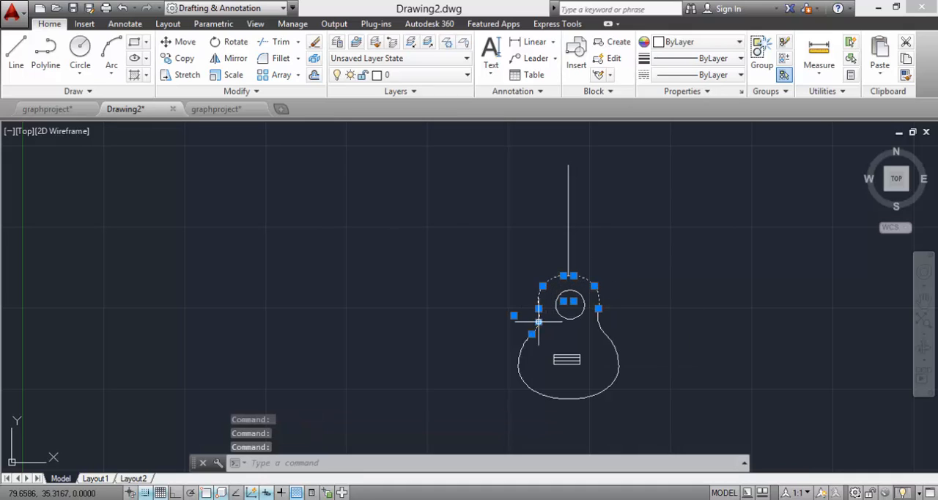
pyautogui.click(550, 394)
pyautogui.click(636, 316)
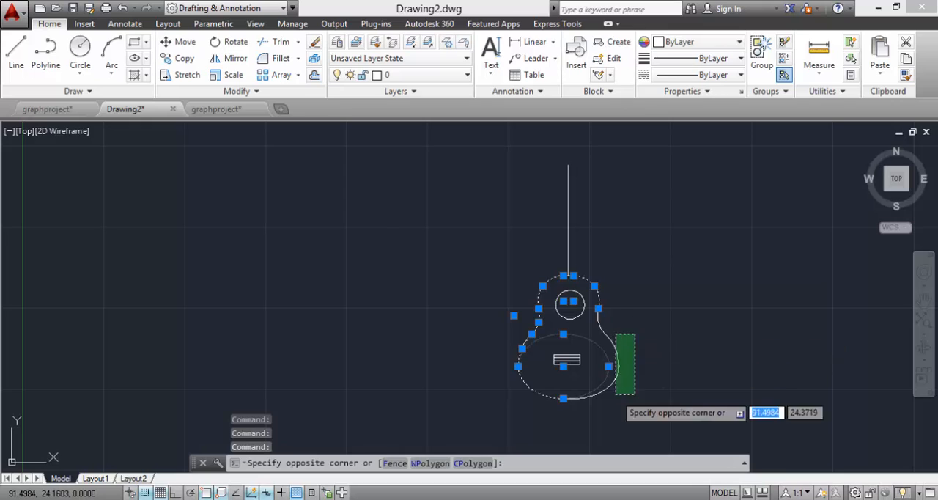
pyautogui.click(591, 403)
pyautogui.scroll(2, 632, 348)
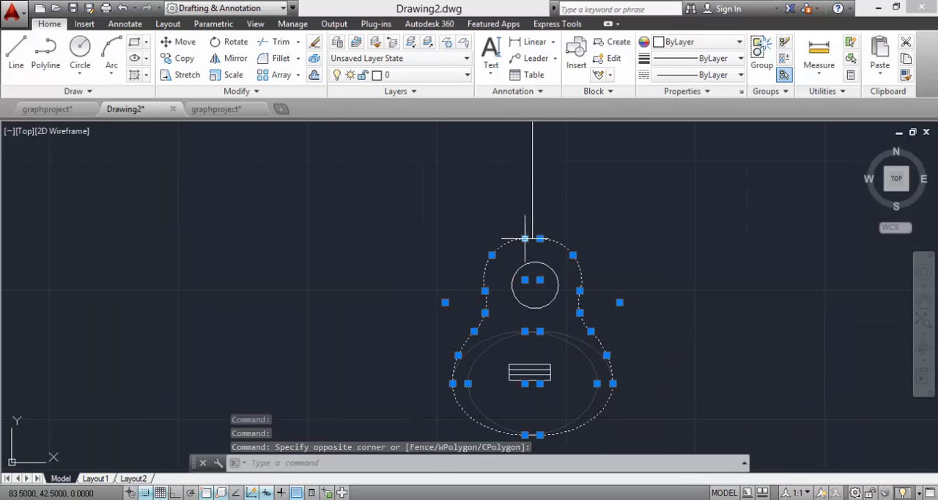
pyautogui.click(525, 238)
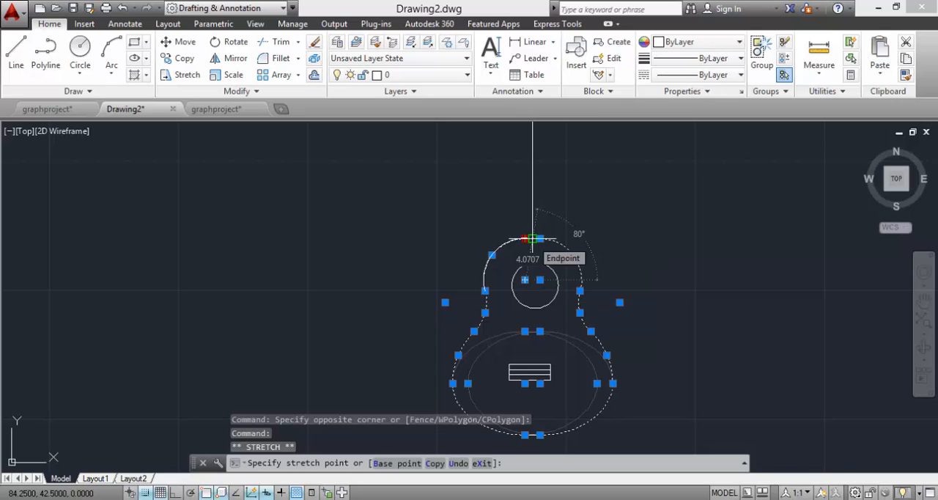
pyautogui.press('Escape')
pyautogui.press('Escape')
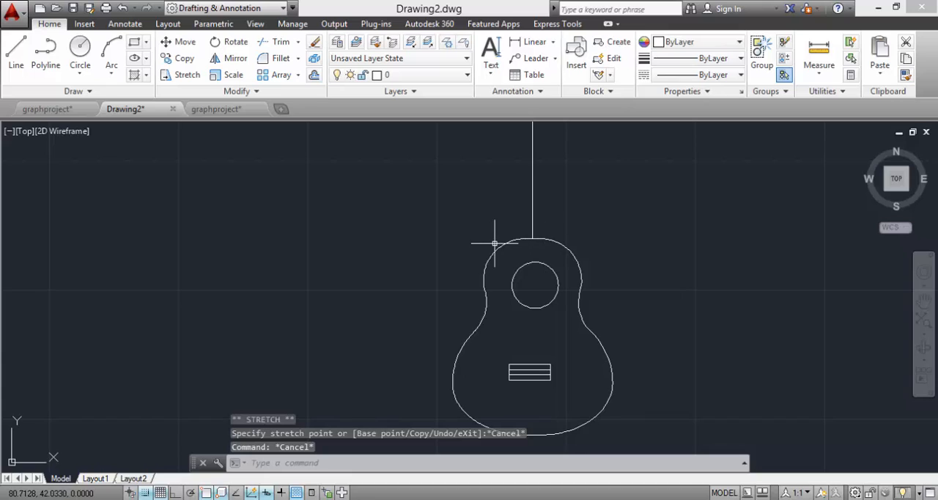
# Step: Join the arcs along both sides of the guitar body outline into continuous splines
pyautogui.click(923, 322)
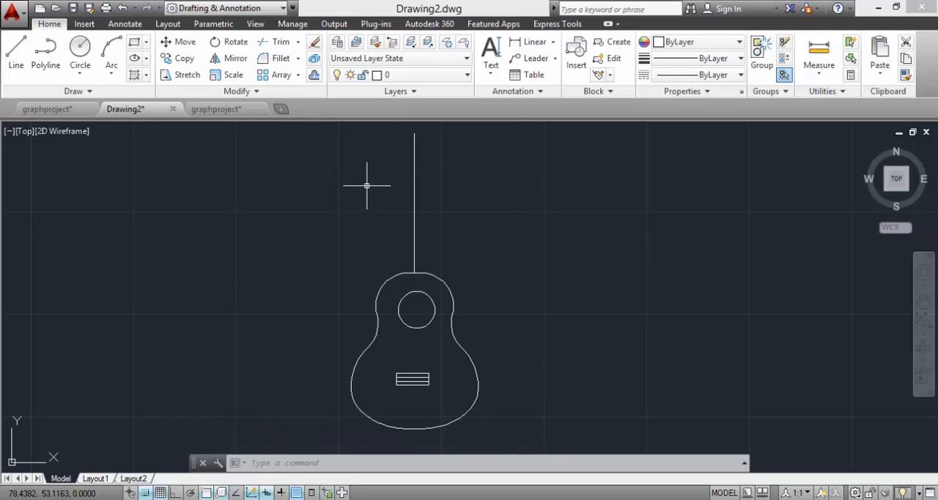
pyautogui.click(925, 320)
pyautogui.moveTo(607, 368); pyautogui.dragTo(607, 299)
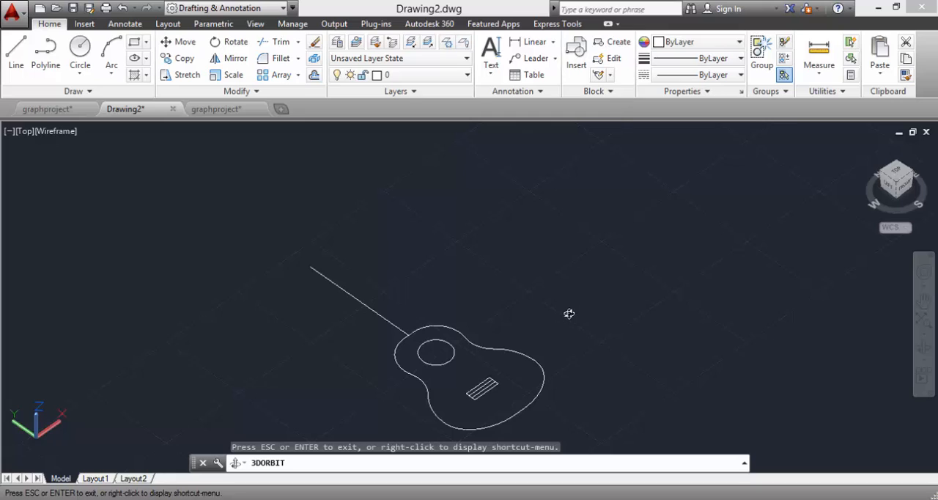
pyautogui.press('Escape')
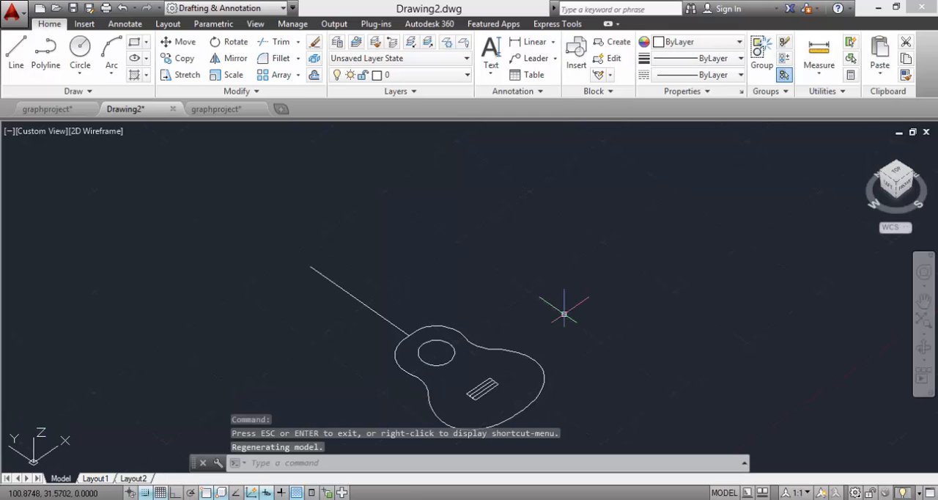
pyautogui.click(418, 315)
pyautogui.click(477, 337)
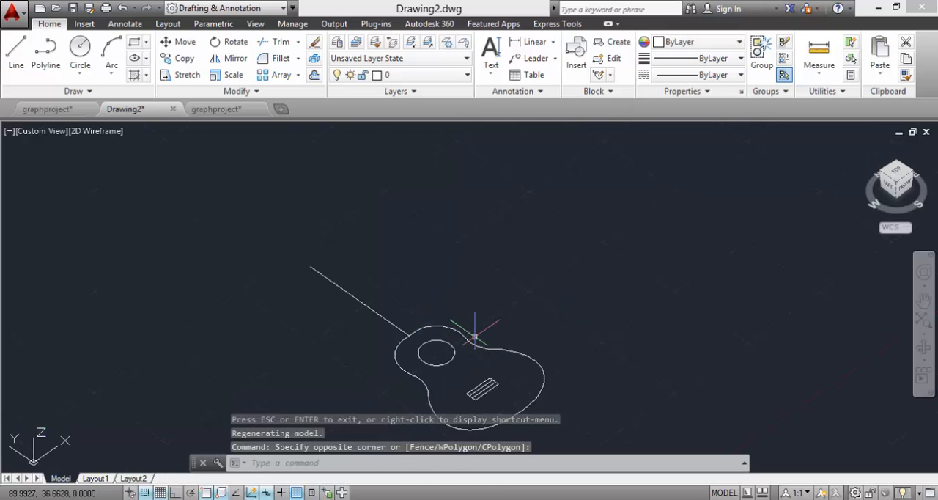
pyautogui.click(419, 325)
pyautogui.click(427, 327)
pyautogui.click(430, 327)
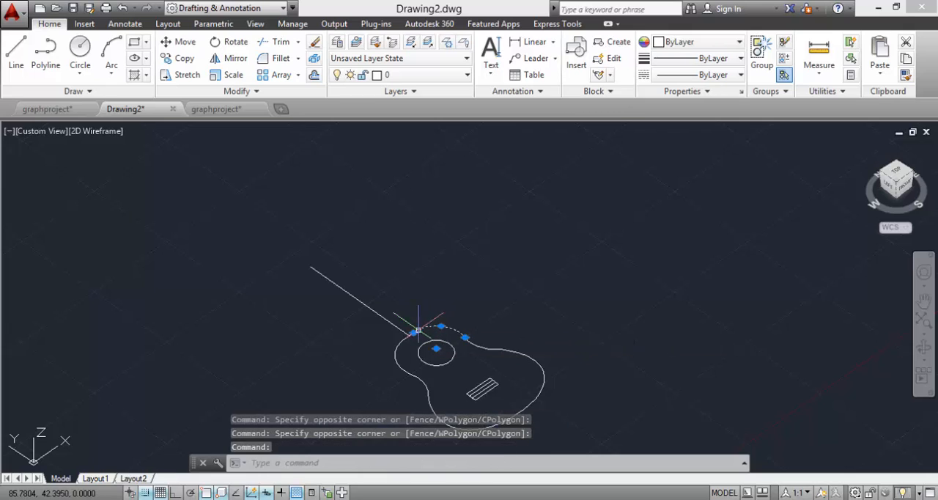
pyautogui.click(399, 343)
pyautogui.click(411, 375)
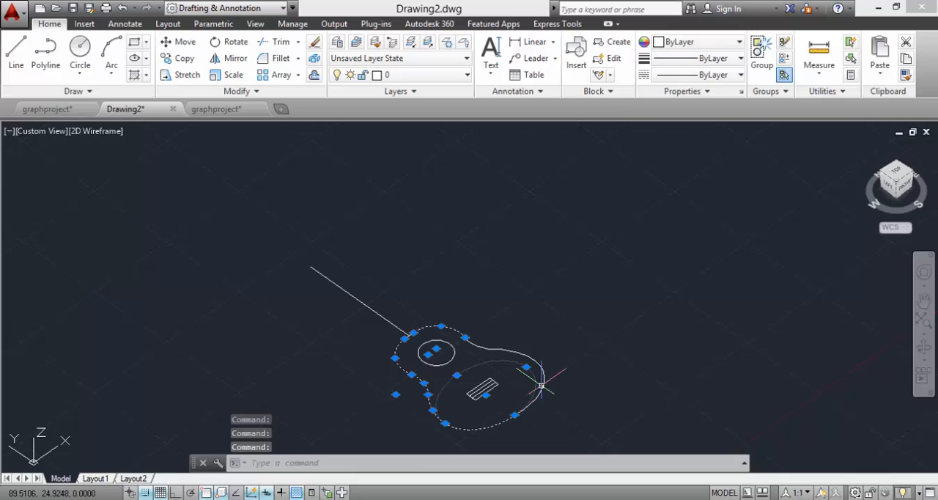
pyautogui.click(479, 347)
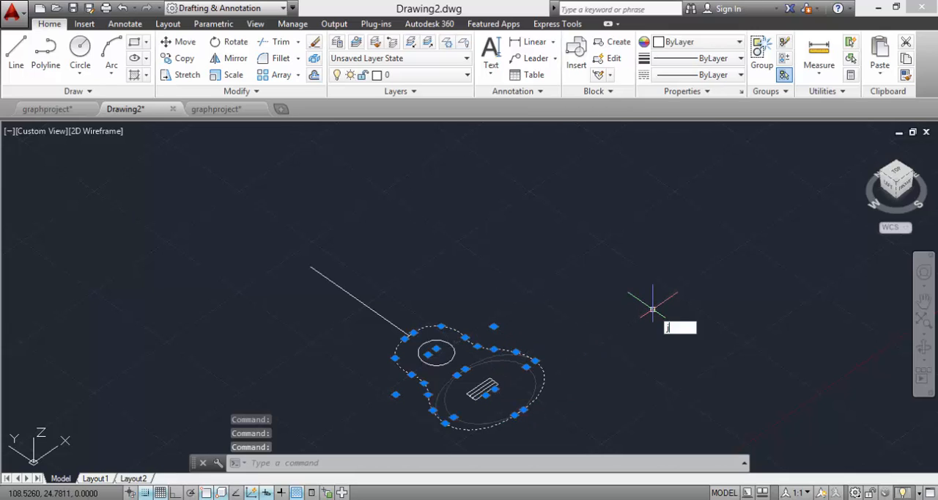
pyautogui.press('Return')
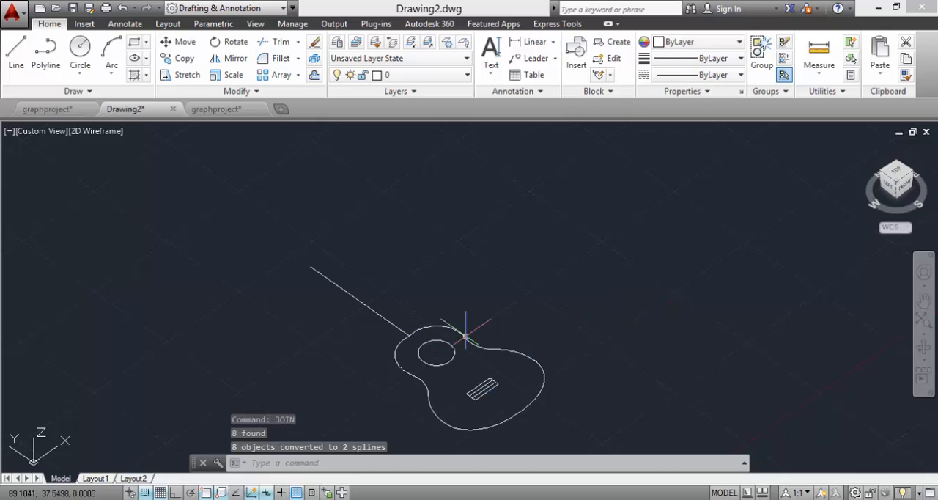
# Step: Join the two side splines of the body outline with the short segment between them at the body's lower end
pyautogui.click(493, 349)
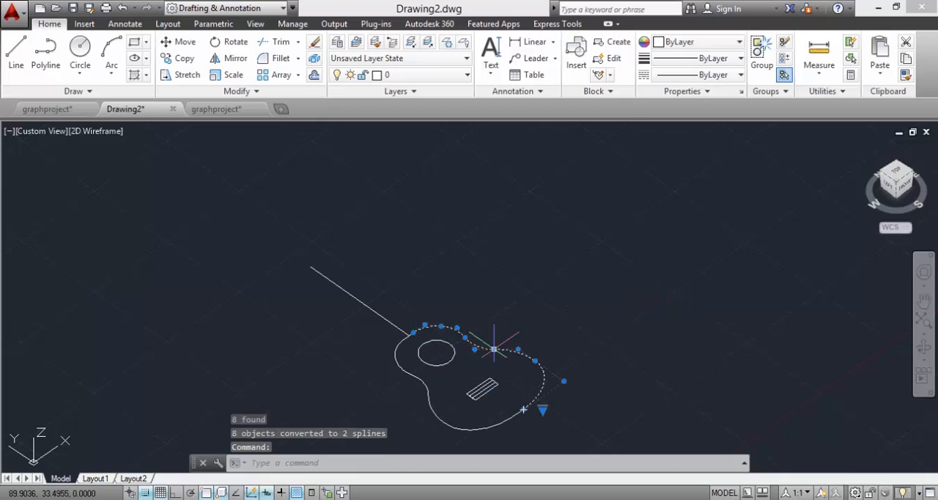
pyautogui.press('Escape')
pyautogui.click(559, 370)
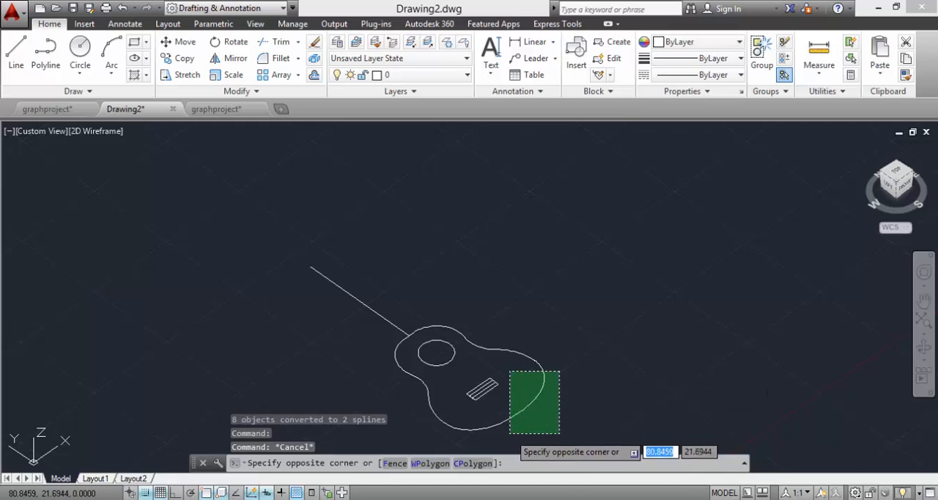
pyautogui.click(510, 432)
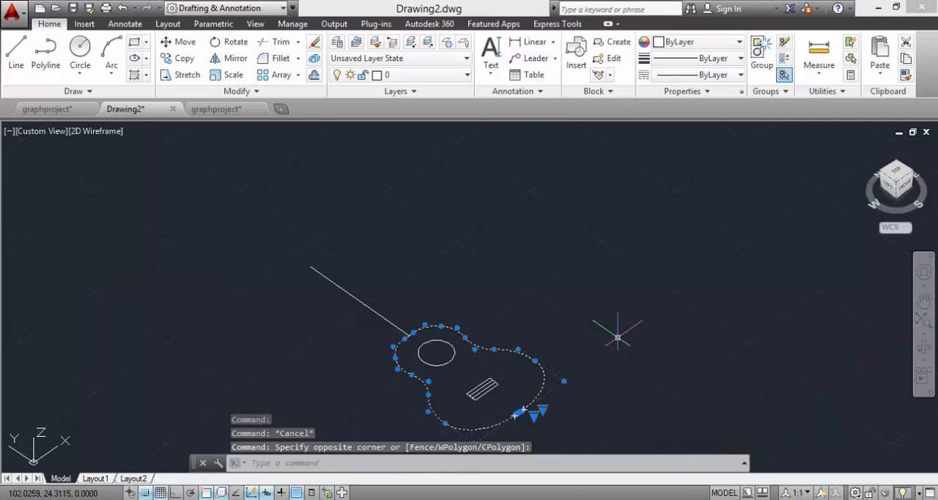
pyautogui.write('join')
pyautogui.press('Return')
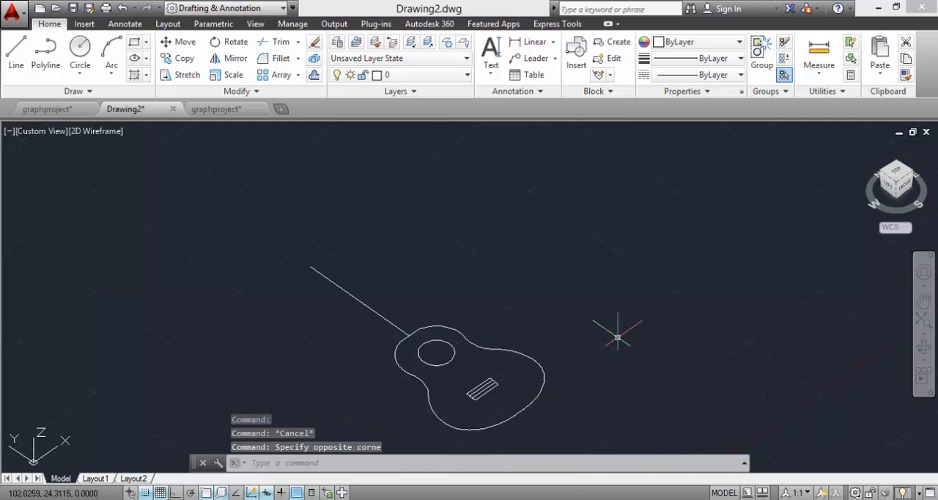
pyautogui.click(535, 360)
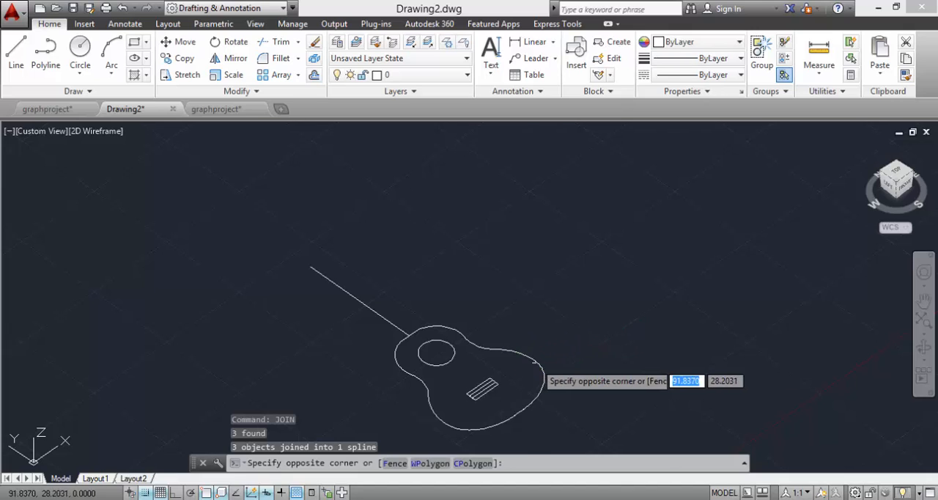
pyautogui.click(535, 360)
pyautogui.press('Escape')
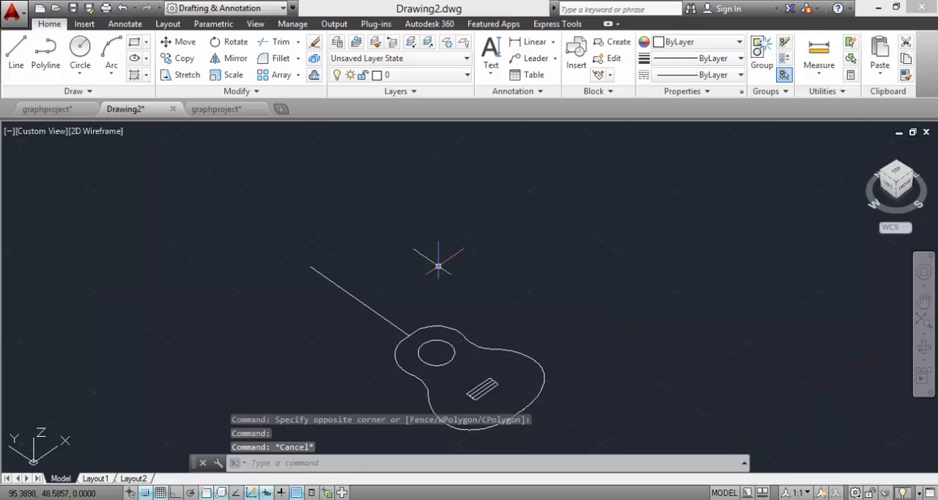
# Step: Switch the workspace to 3D Modeling
pyautogui.click(277, 10)
pyautogui.click(213, 57)
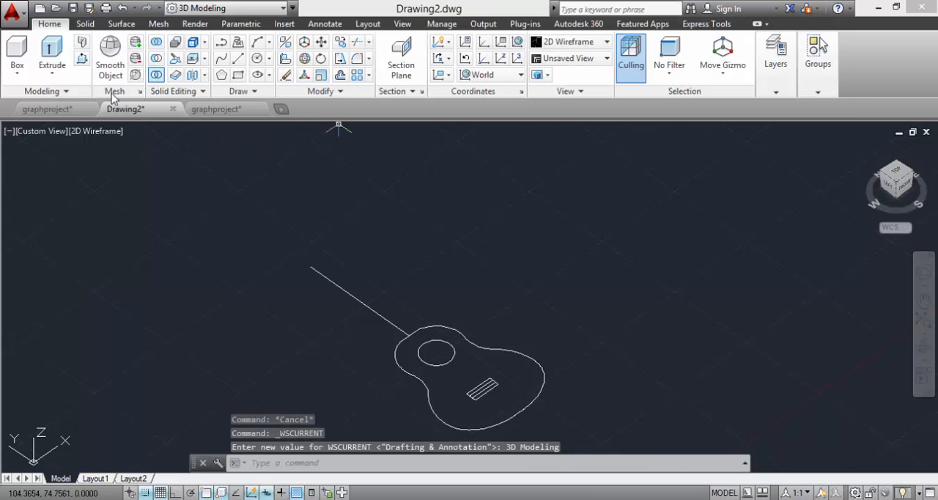
pyautogui.click(52, 50)
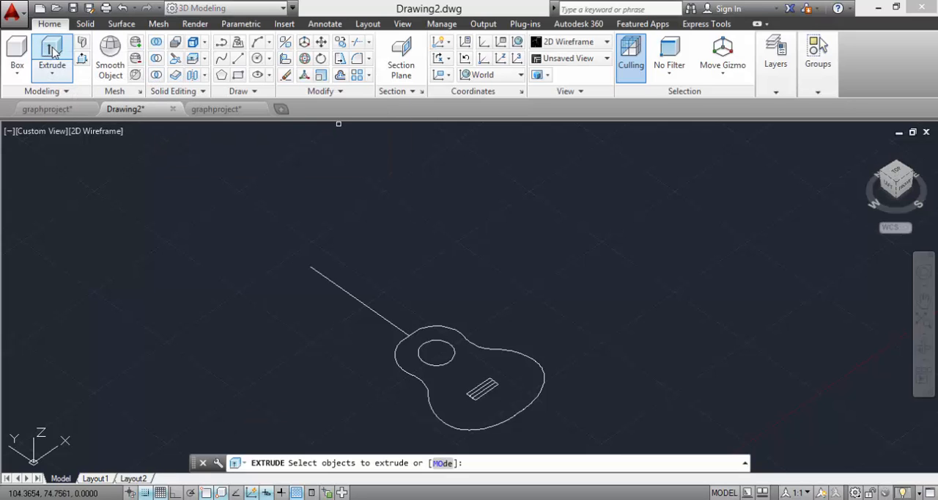
pyautogui.click(535, 363)
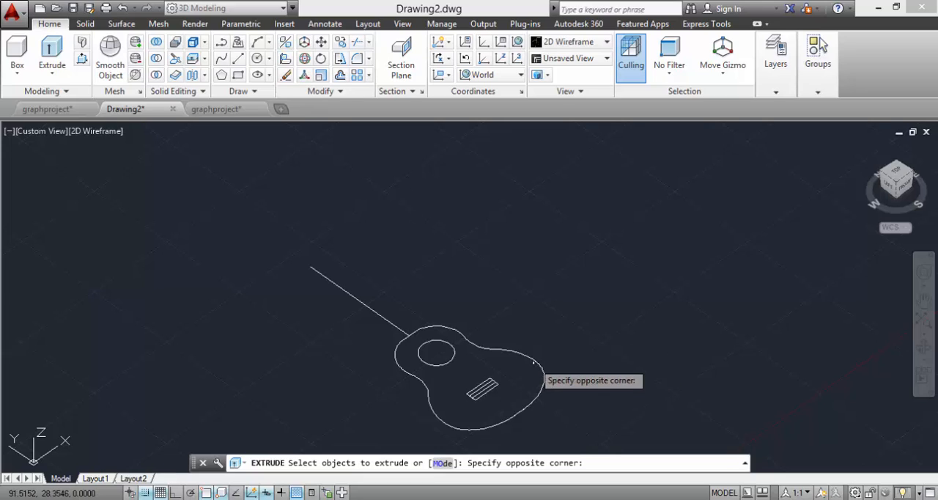
pyautogui.click(539, 370)
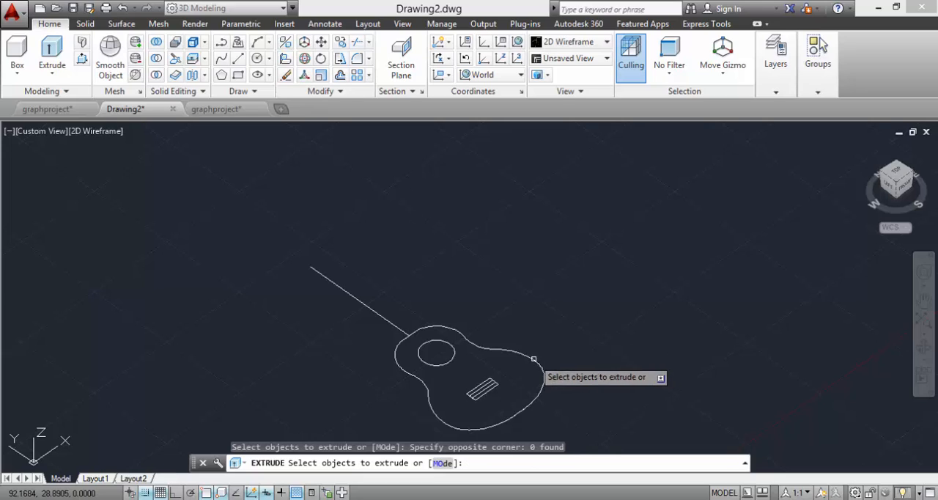
pyautogui.click(542, 375)
pyautogui.rightClick(538, 342)
pyautogui.click(557, 352)
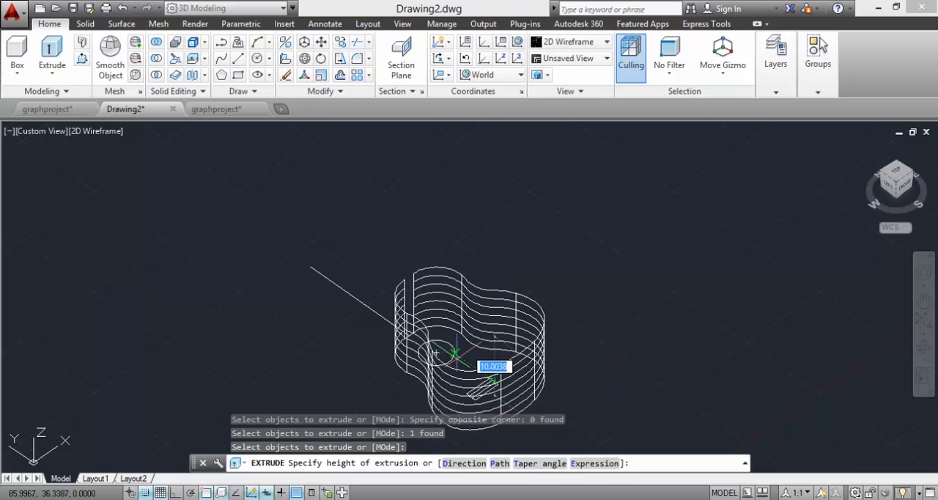
pyautogui.press('Escape')
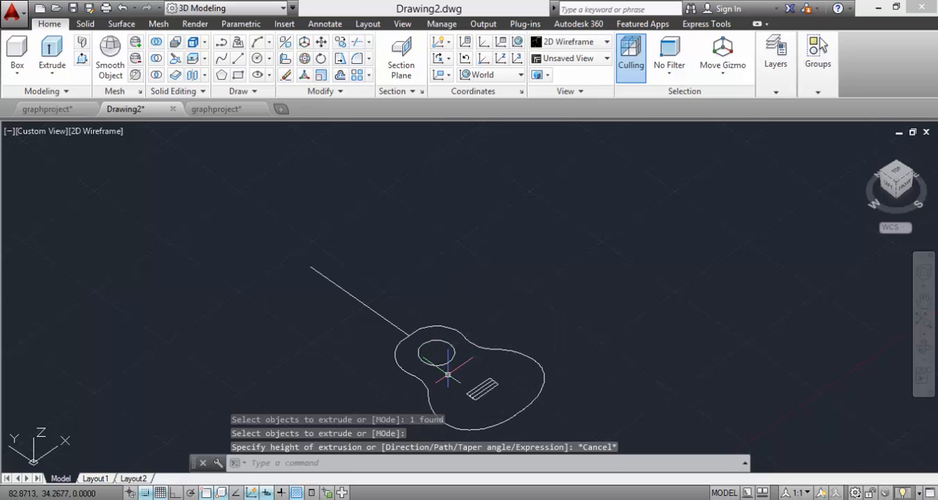
# Step: Join the short segment at the neck end with the body outline spline to close the outline
pyautogui.click(412, 337)
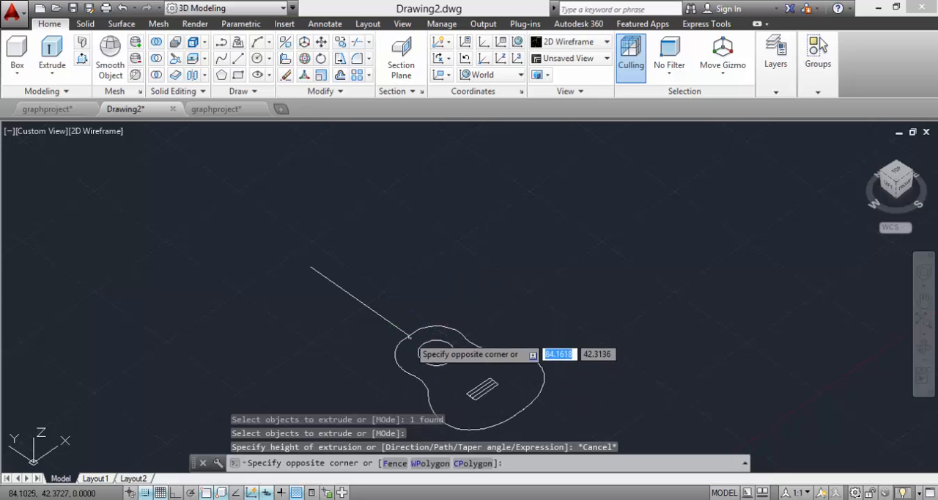
pyautogui.click(414, 333)
pyautogui.moveTo(425, 326)
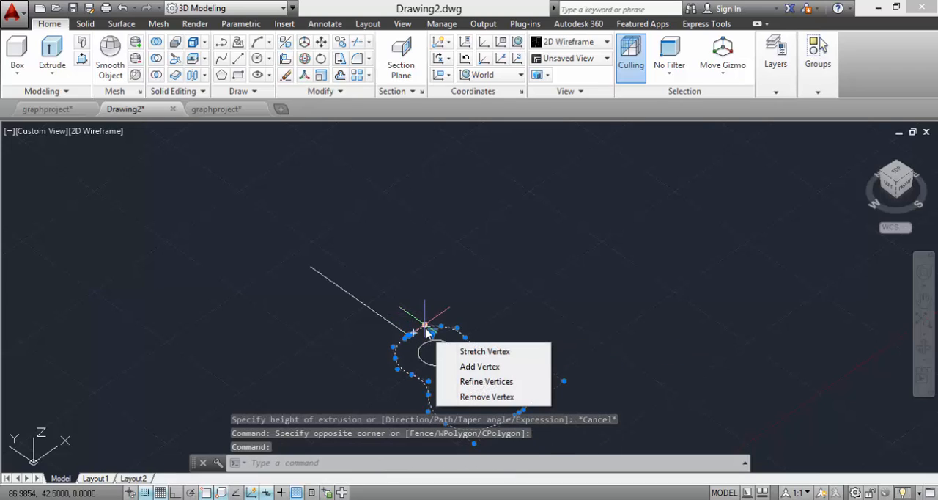
pyautogui.write('j')
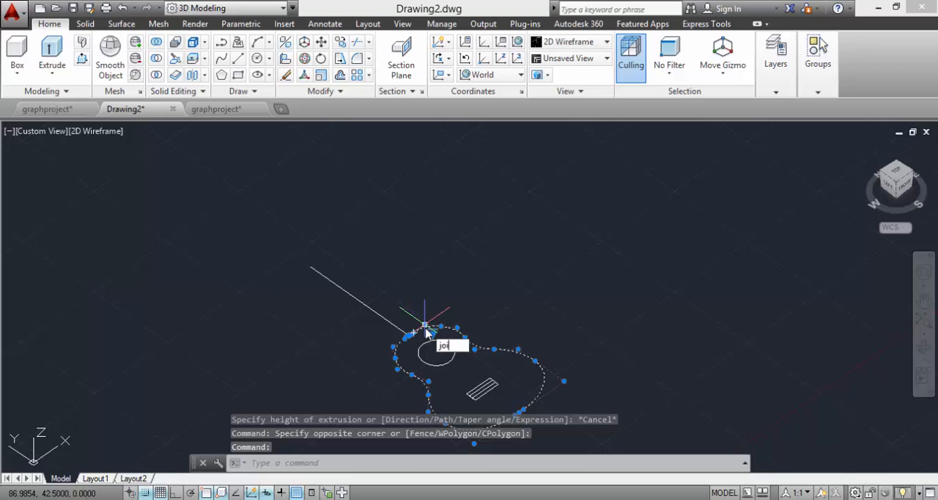
pyautogui.write('oi')
pyautogui.press('Return')
pyautogui.click(429, 327)
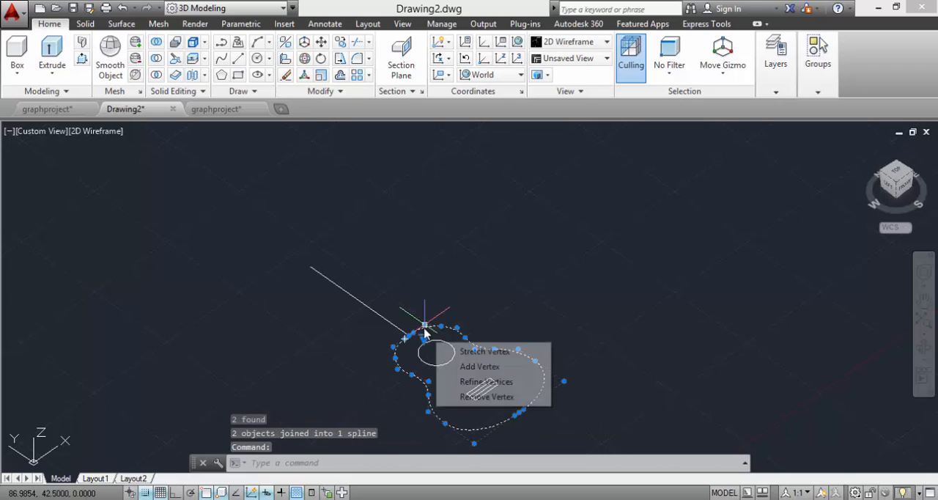
pyautogui.press('Escape')
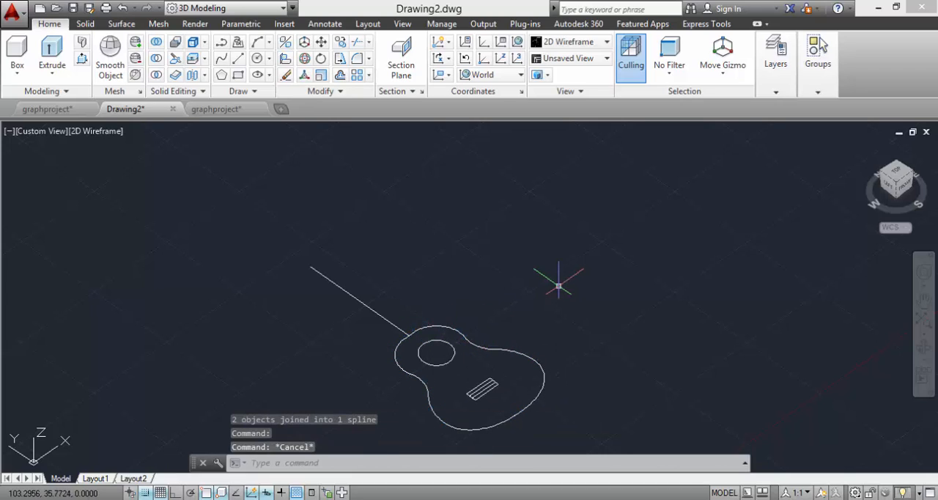
# Step: Extrude the closed guitar body outline upward into a solid, setting the height freehand
pyautogui.write('ext')
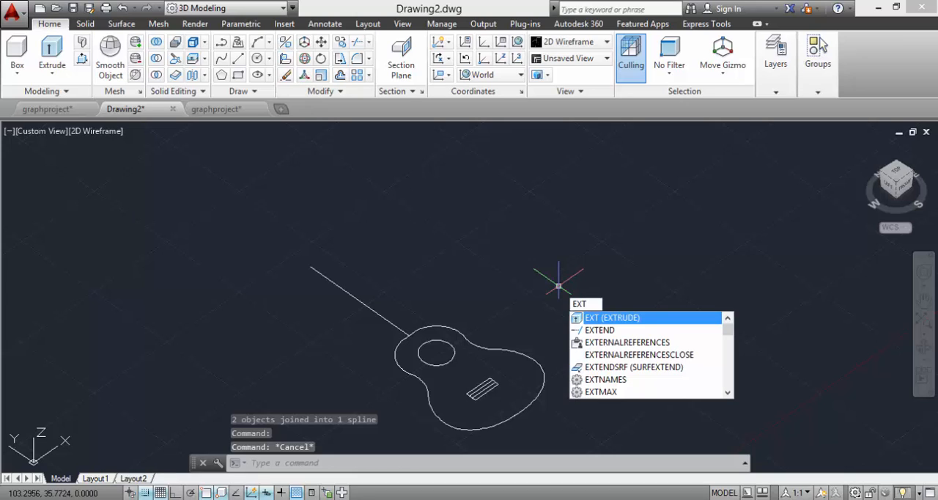
pyautogui.press('Return')
pyautogui.click(503, 349)
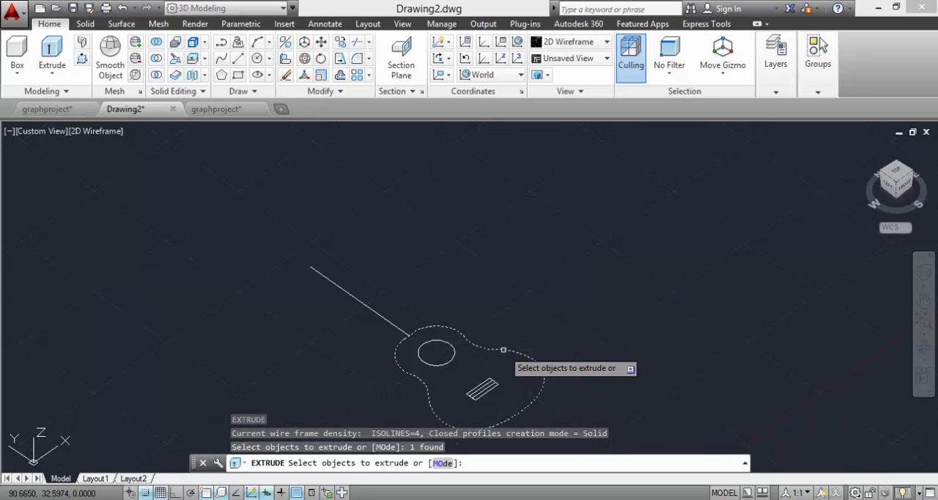
pyautogui.rightClick(537, 315)
pyautogui.click(560, 320)
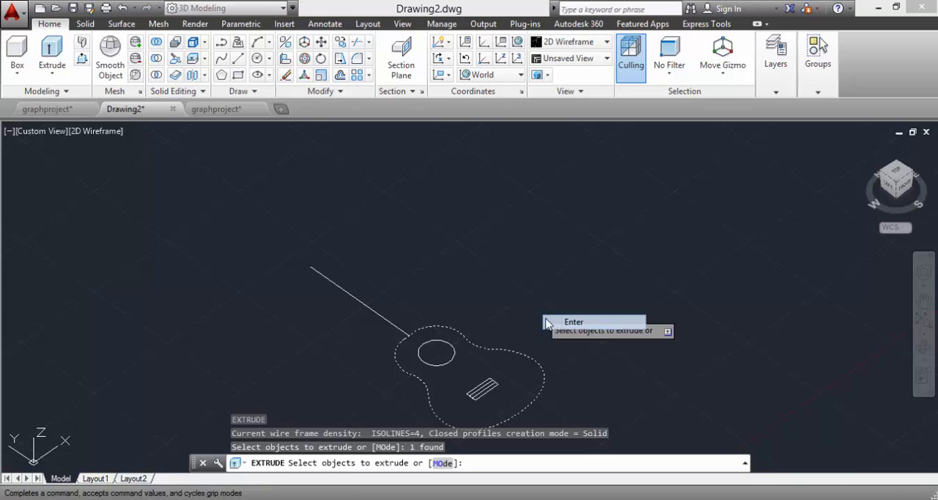
pyautogui.click(502, 343)
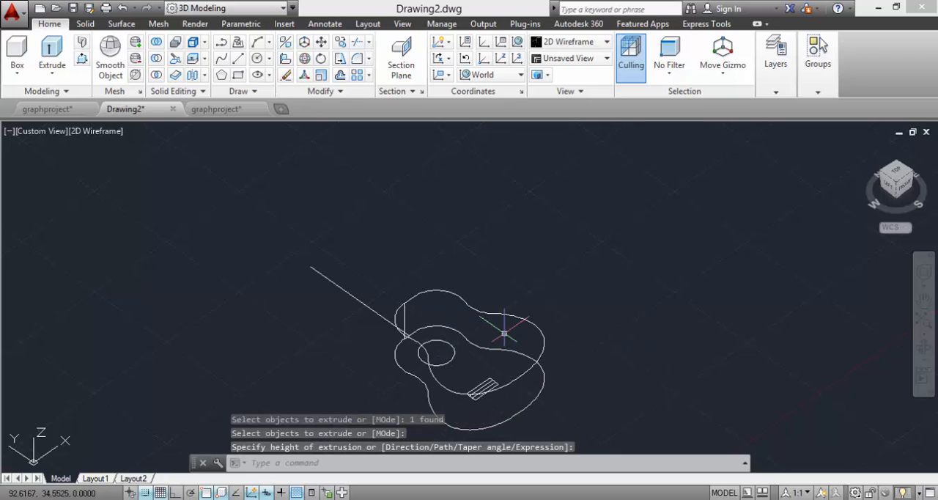
# Step: Examine the extruded guitar body from the front and the other outline curves beside it
pyautogui.click(923, 347)
pyautogui.moveTo(770, 374); pyautogui.dragTo(748, 349)
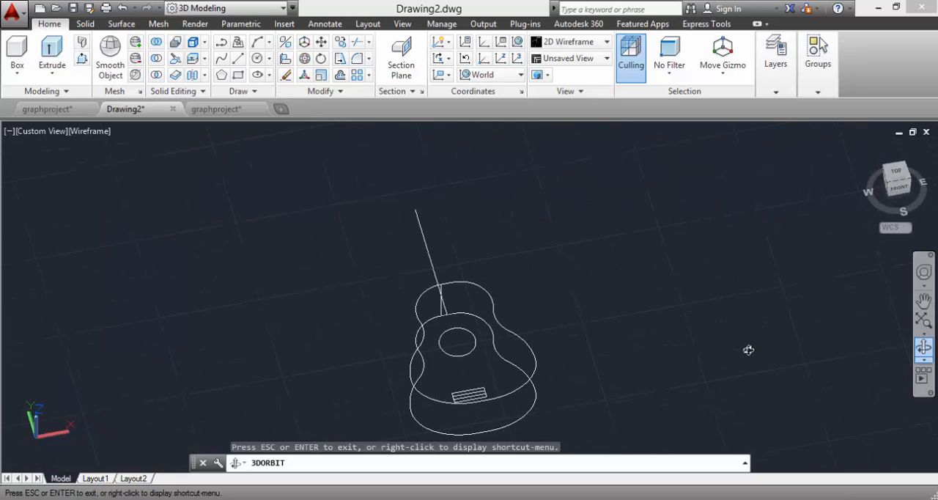
pyautogui.press('Escape')
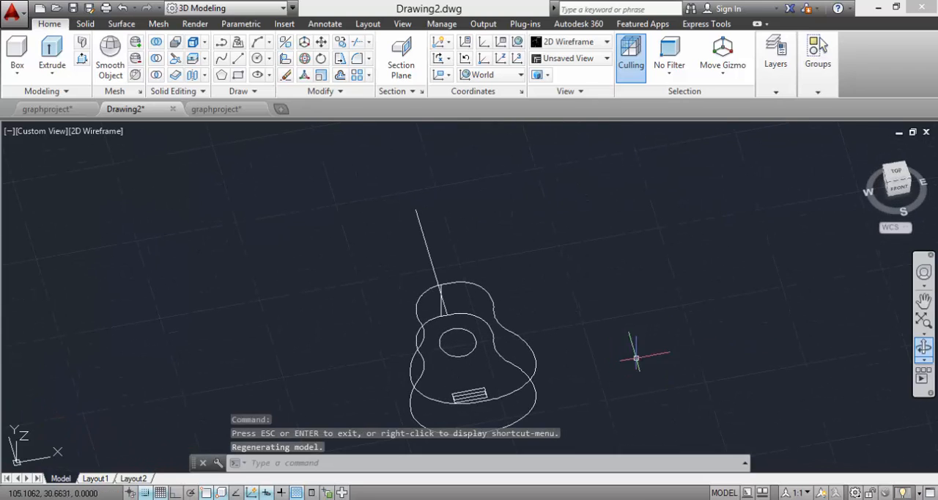
pyautogui.click(924, 304)
pyautogui.moveTo(268, 318); pyautogui.dragTo(682, 242)
pyautogui.moveTo(342, 326); pyautogui.dragTo(476, 249)
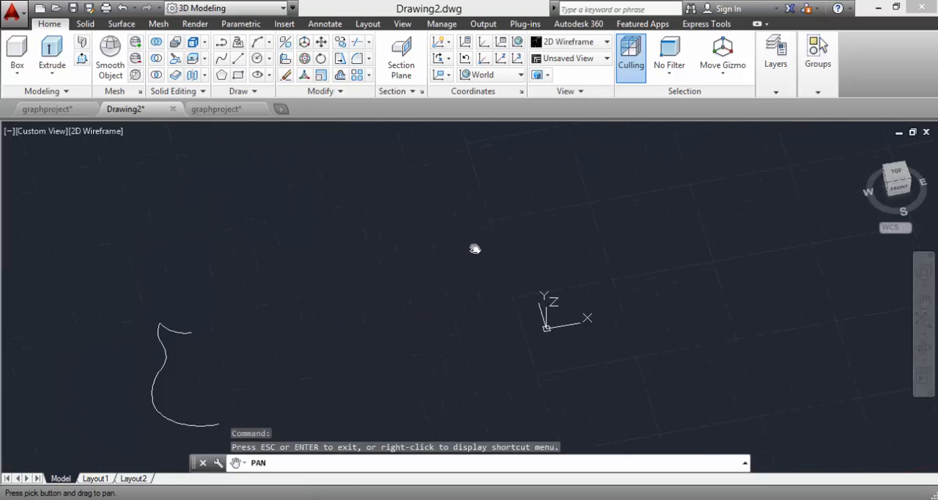
pyautogui.press('Escape')
# Step: In the graphproject drawing, examine the finished blue guitar and the grey guitar with its separate headstock from the front
pyautogui.scroll(2, 257, 329)
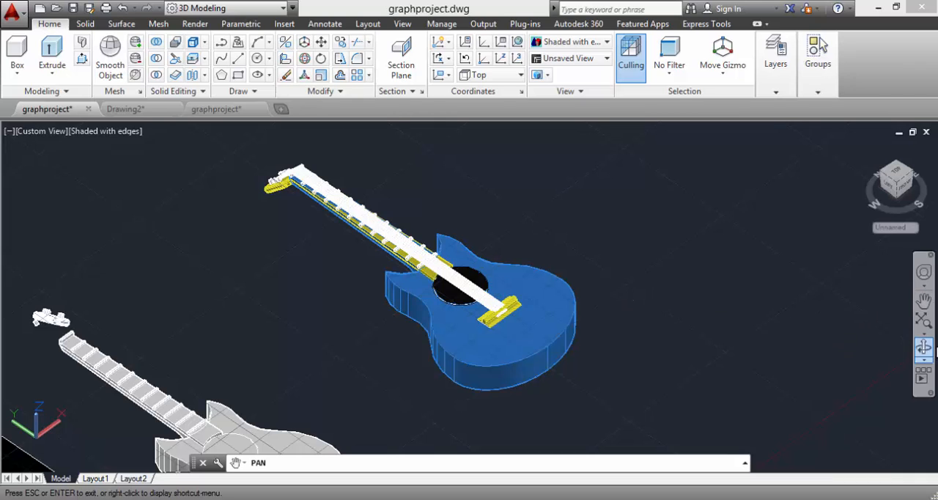
pyautogui.click(925, 349)
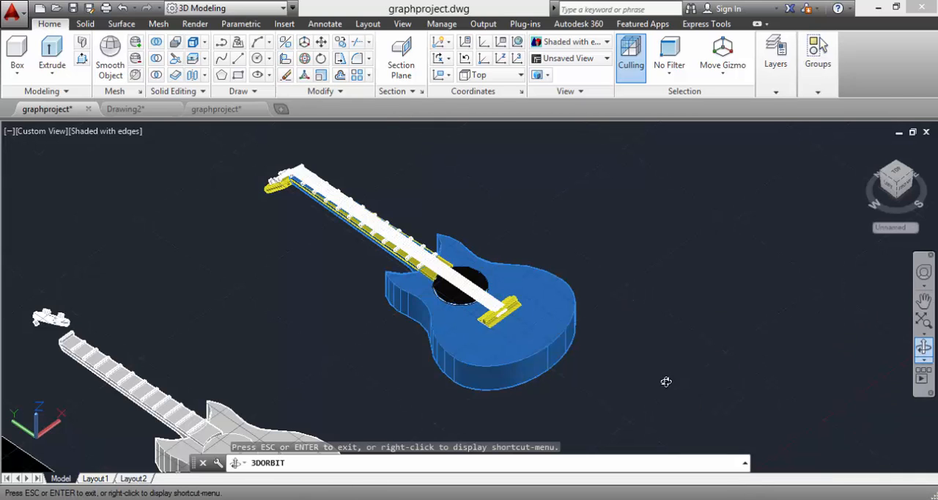
pyautogui.moveTo(586, 386); pyautogui.dragTo(538, 352)
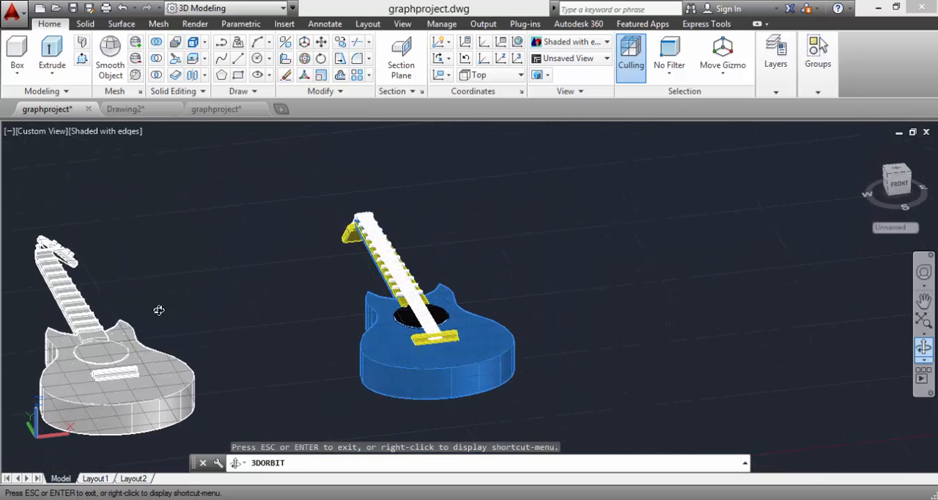
pyautogui.click(923, 301)
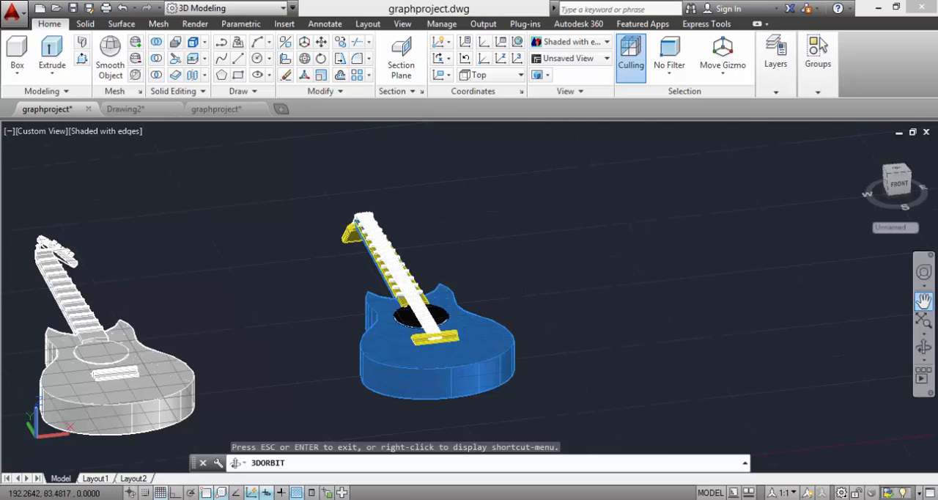
pyautogui.moveTo(276, 294); pyautogui.dragTo(363, 293)
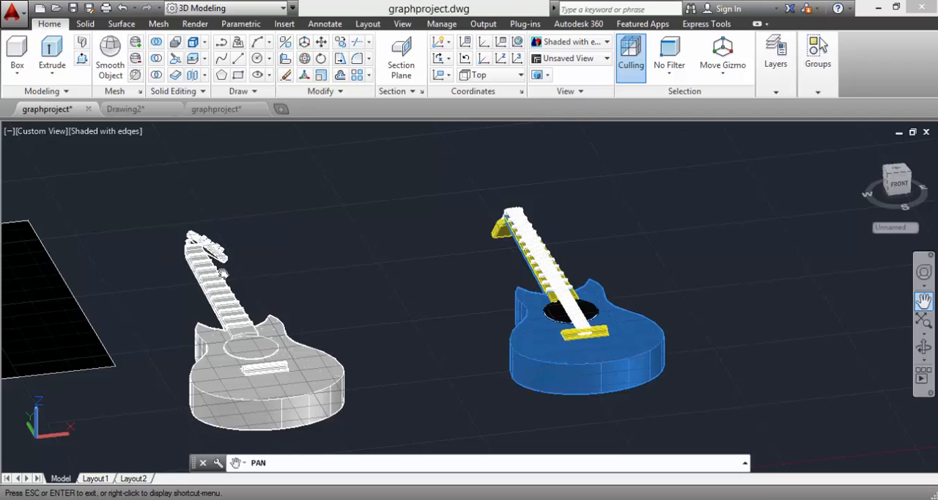
pyautogui.moveTo(222, 272); pyautogui.dragTo(231, 271)
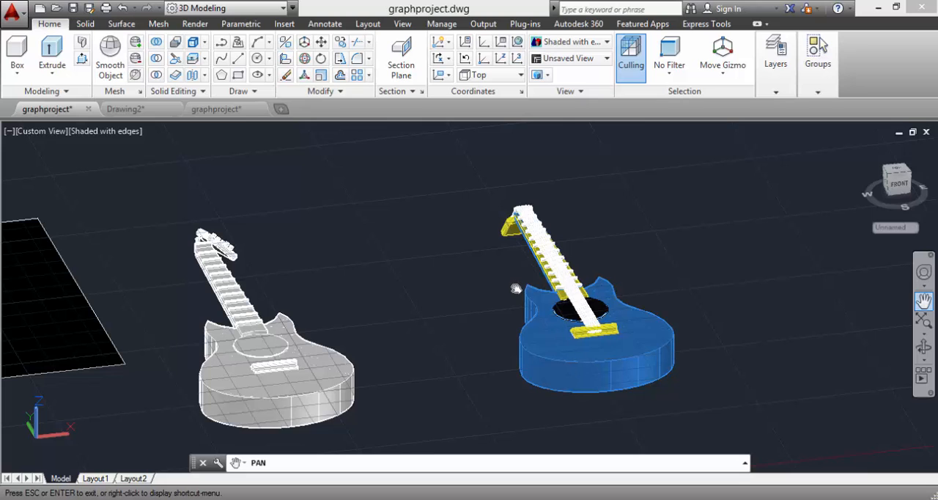
pyautogui.click(923, 347)
pyautogui.moveTo(745, 385); pyautogui.dragTo(674, 406)
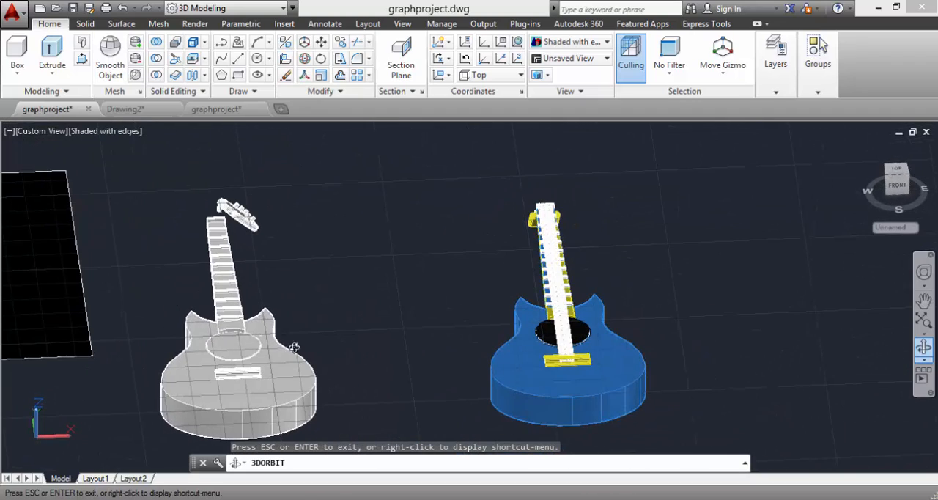
# Step: Compare the reference guitar picture with the grey and blue guitar models beside it
pyautogui.click(923, 301)
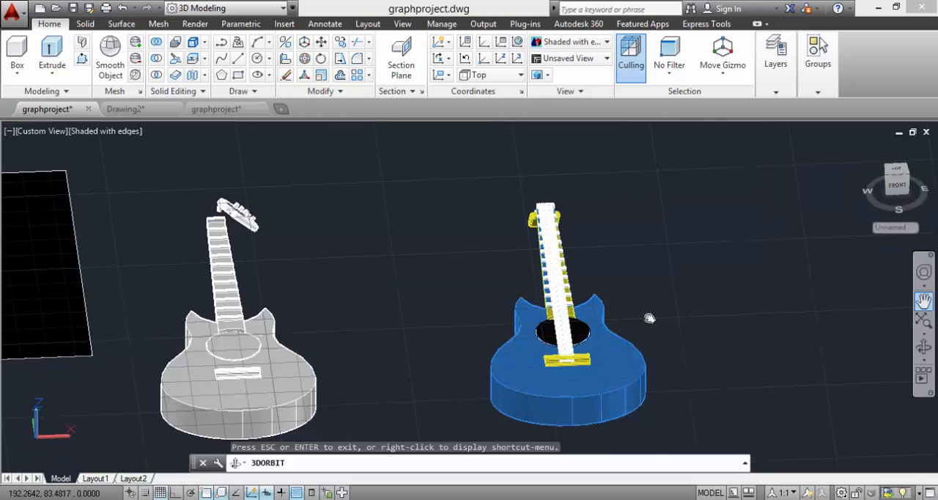
pyautogui.moveTo(407, 272)
pyautogui.mouseDown()
pyautogui.moveTo(594, 295)
pyautogui.moveTo(715, 345)
pyautogui.mouseUp()
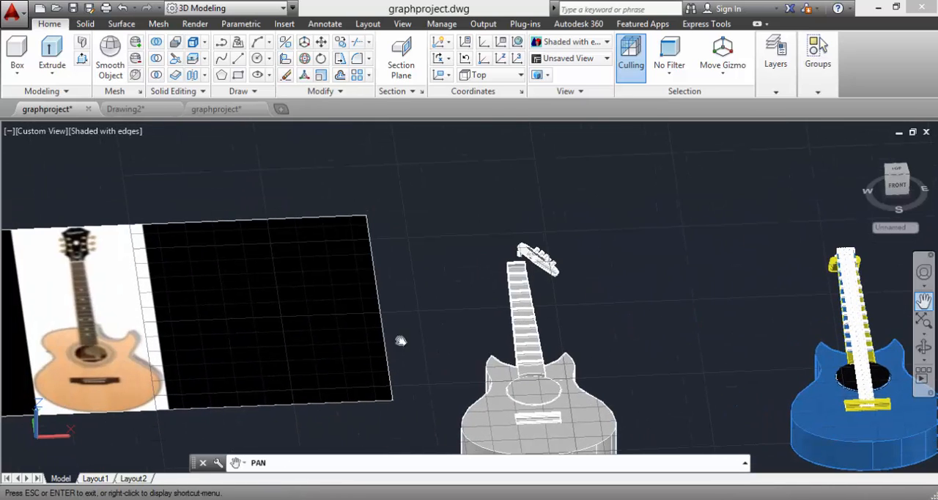
pyautogui.moveTo(284, 318); pyautogui.dragTo(432, 291)
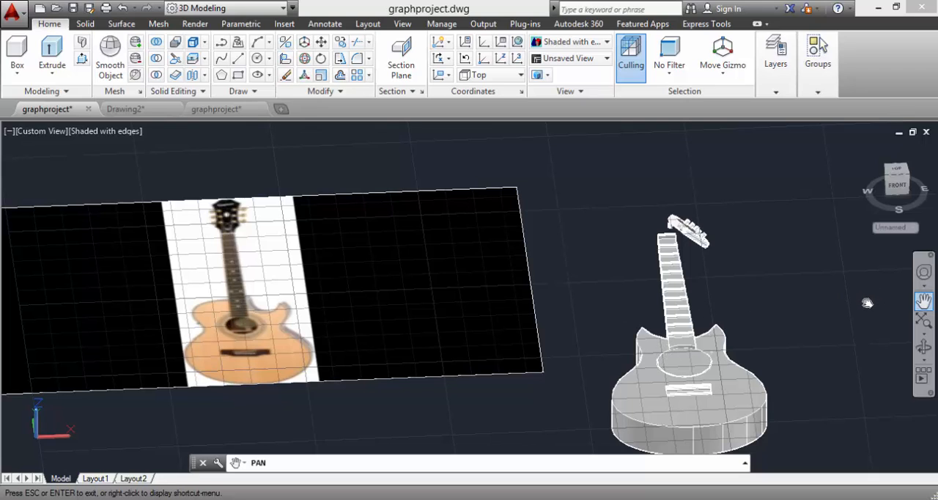
pyautogui.moveTo(867, 303); pyautogui.dragTo(403, 238)
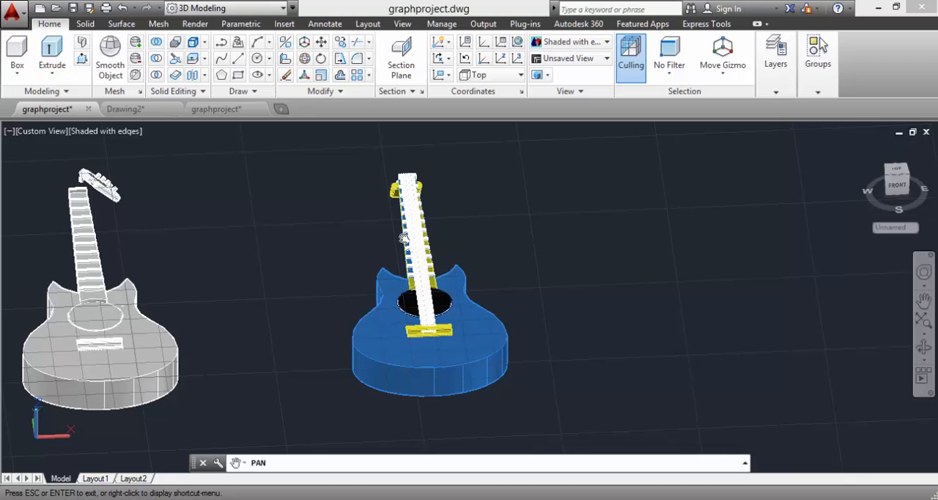
# Step: Inspect the blue guitar from the side and up close, examining its neck, frets, strings and sound hole
pyautogui.click(923, 346)
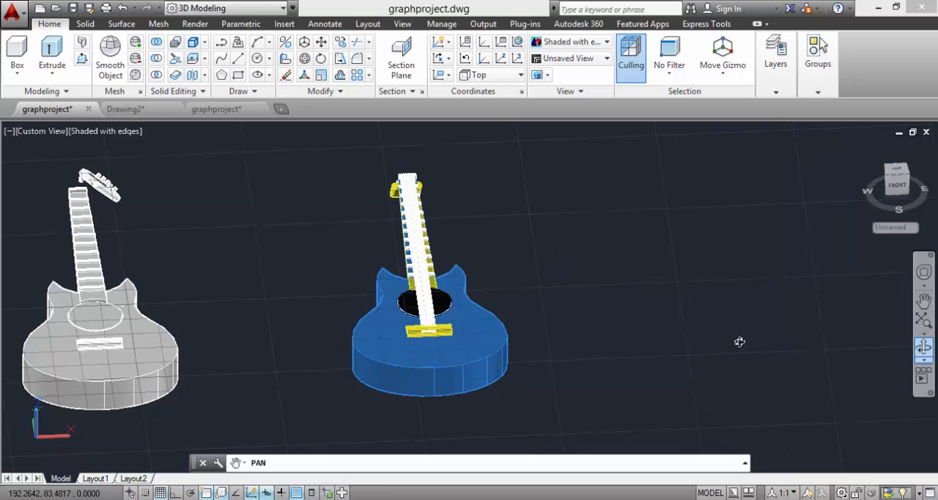
pyautogui.moveTo(619, 337); pyautogui.dragTo(541, 307)
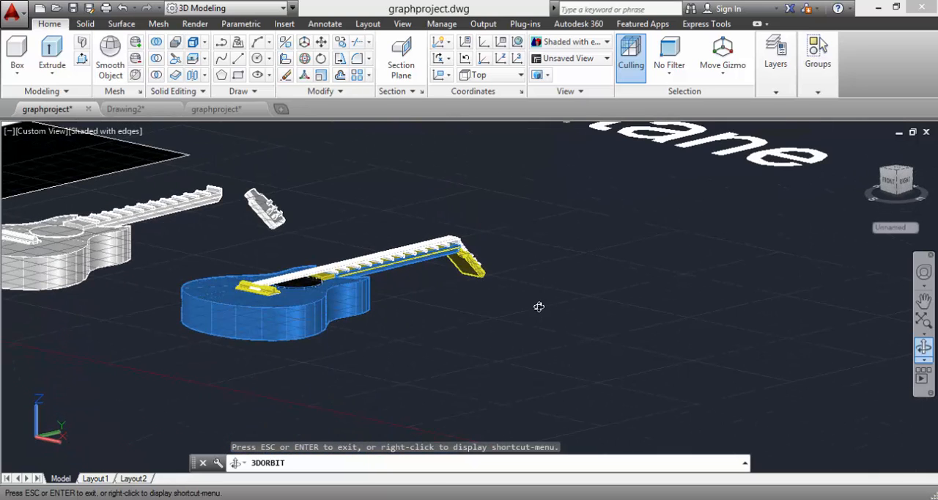
pyautogui.moveTo(430, 329); pyautogui.dragTo(420, 242)
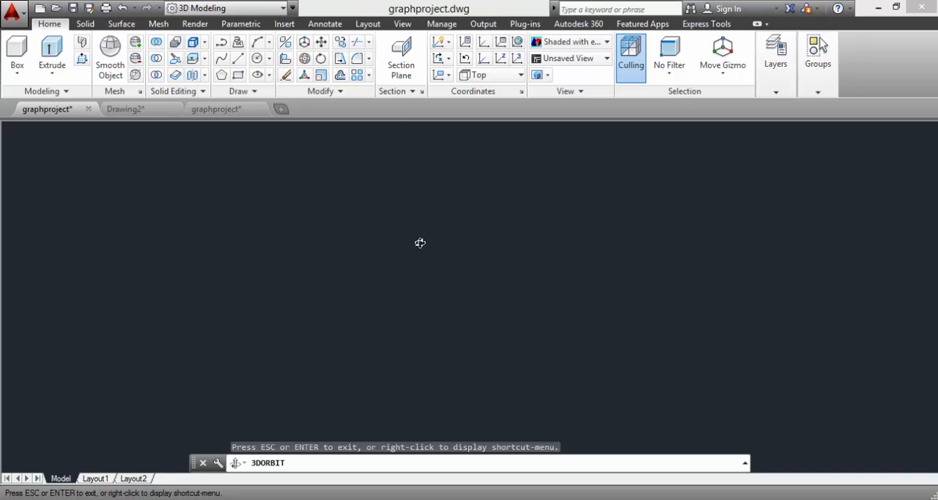
pyautogui.scroll(3, 458, 273)
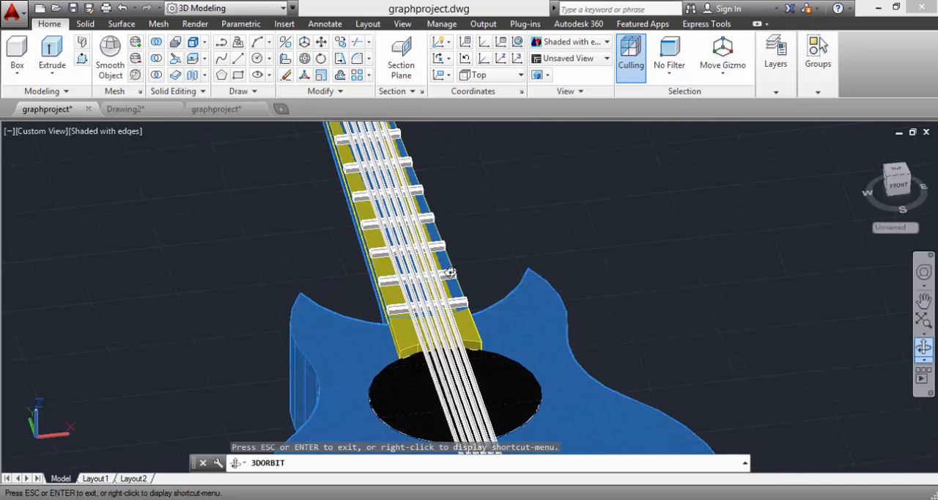
pyautogui.moveTo(406, 277); pyautogui.dragTo(496, 276)
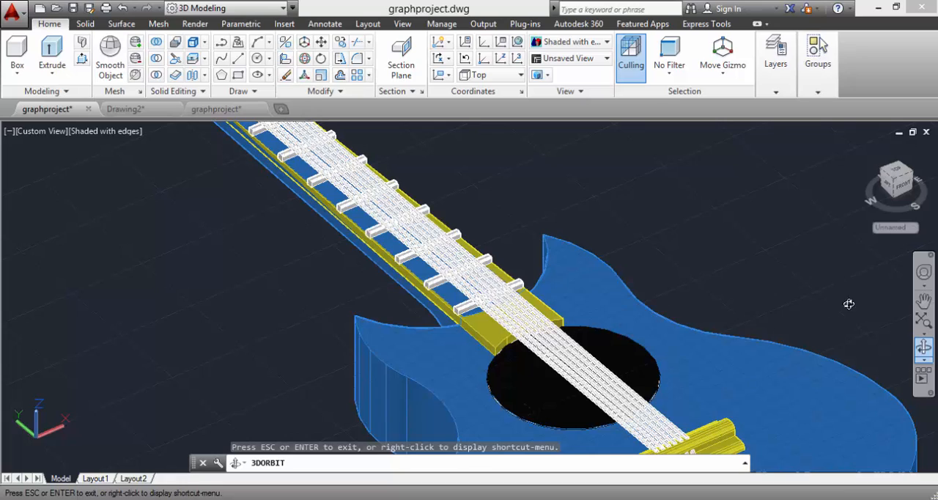